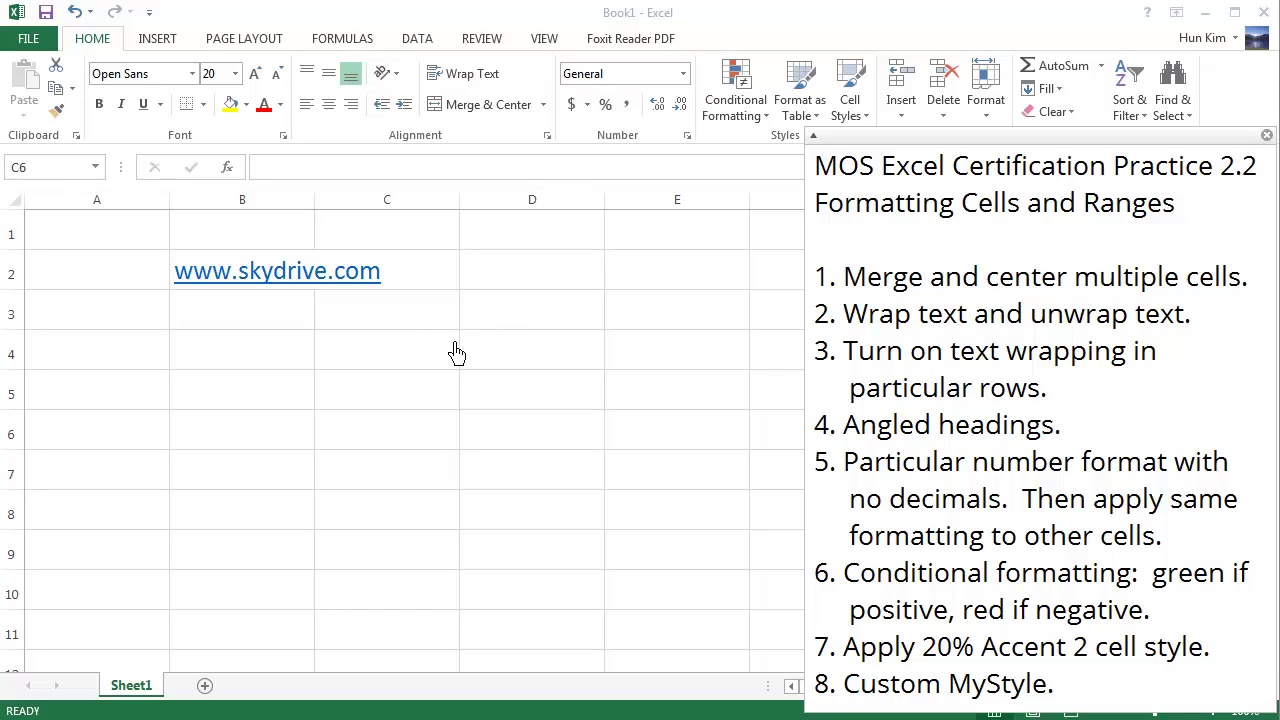
key(alt+Tab)
drag(537, 366, 283, 290)
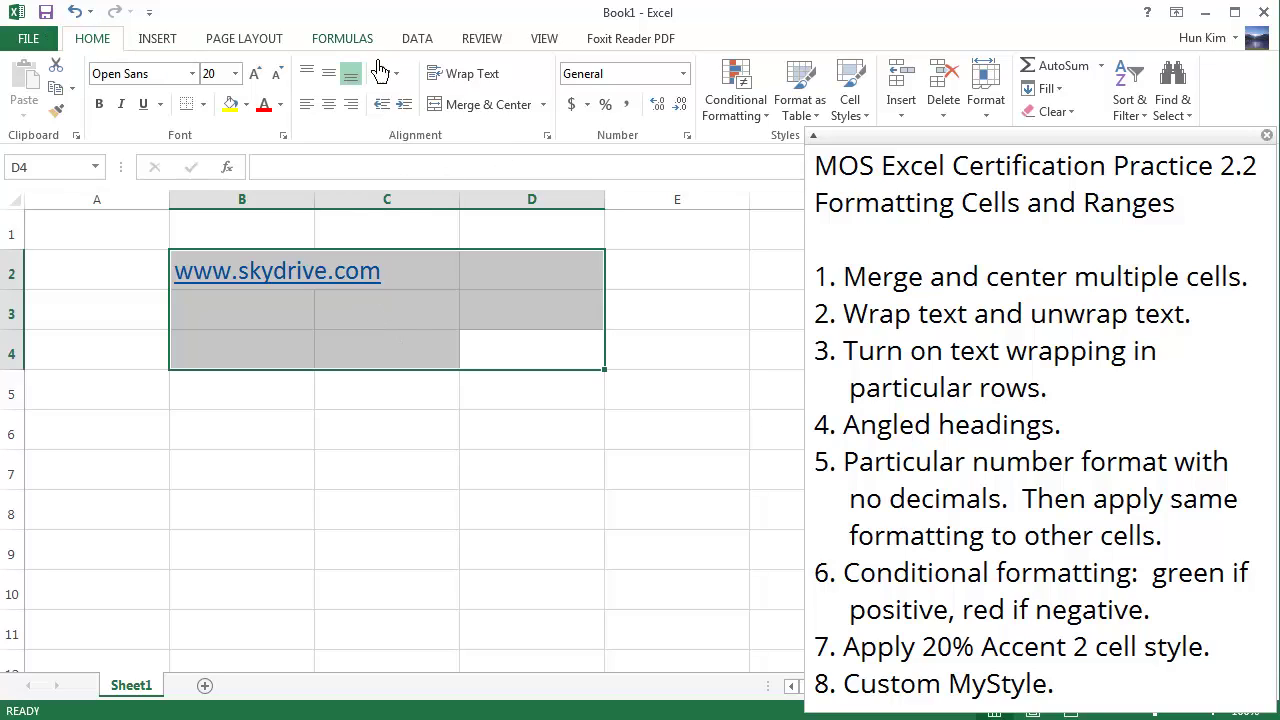
click(471, 118)
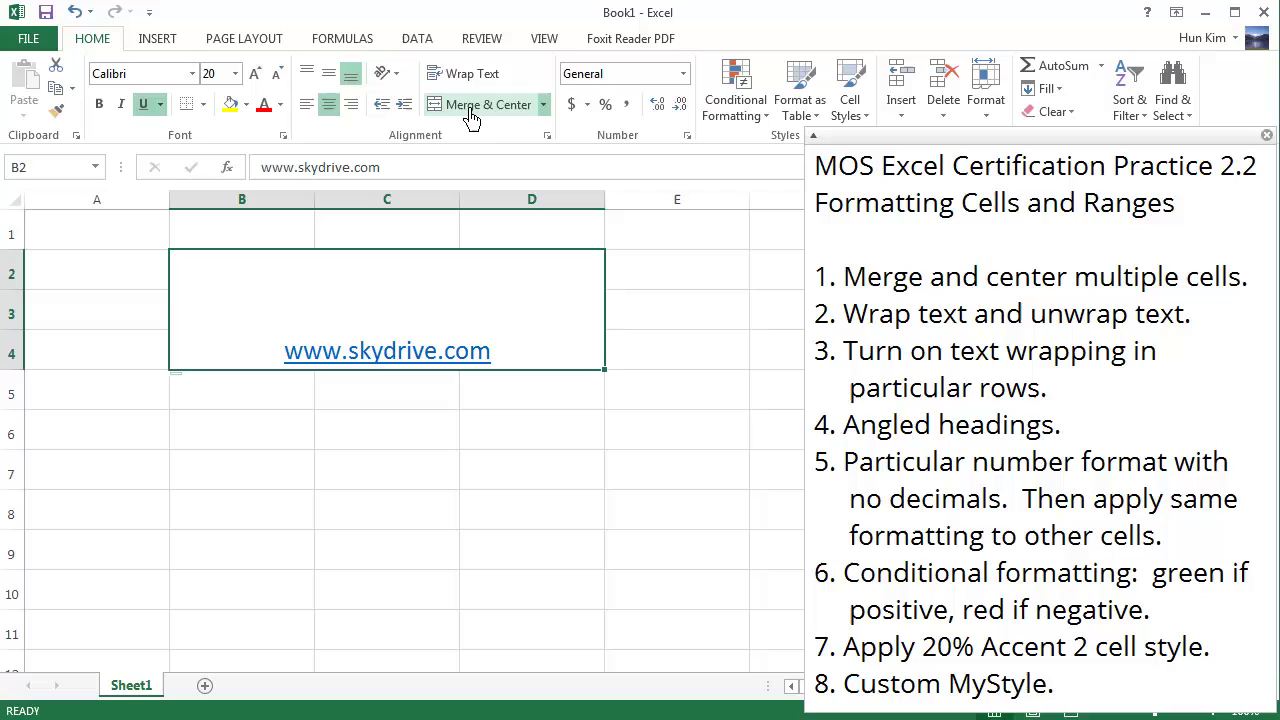
click(344, 86)
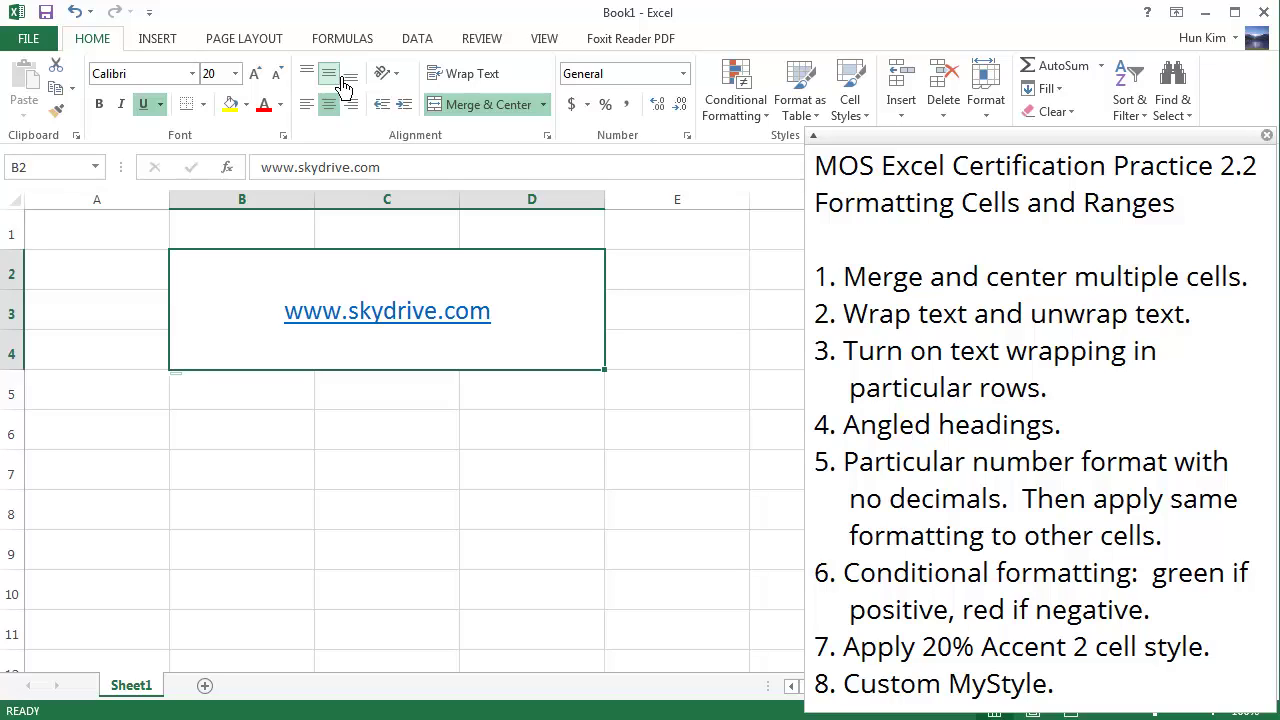
click(318, 80)
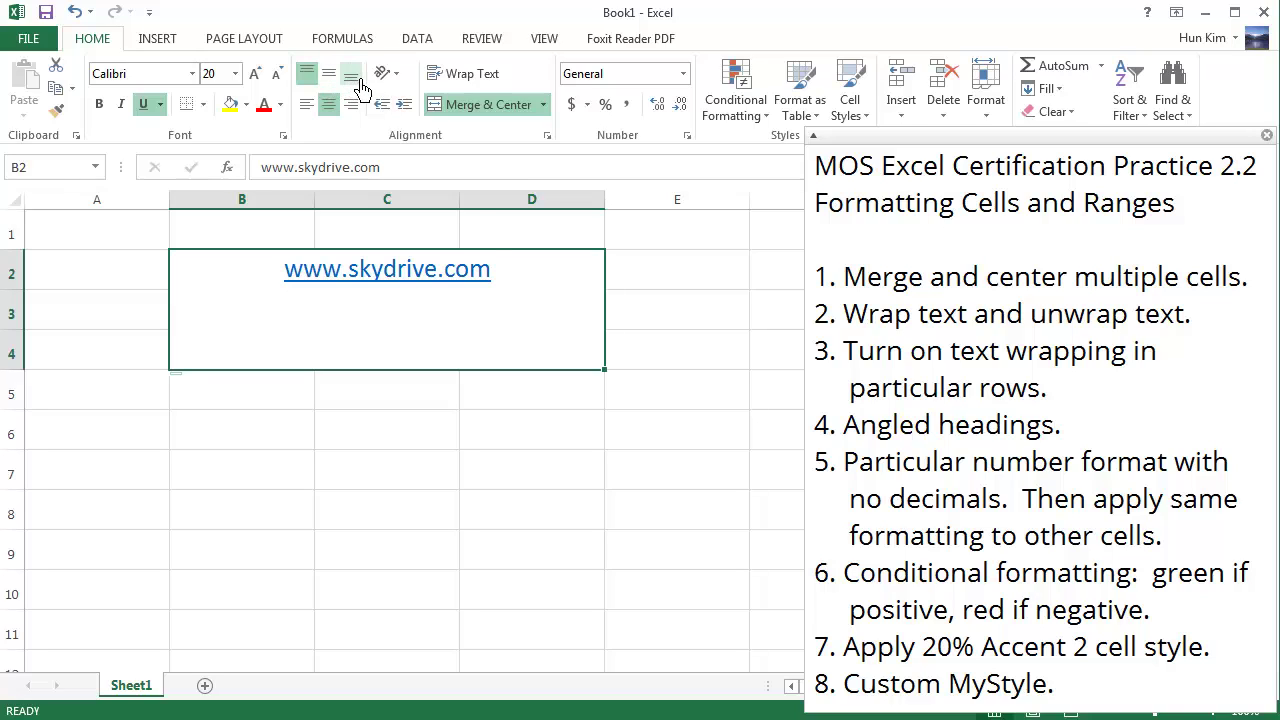
click(356, 82)
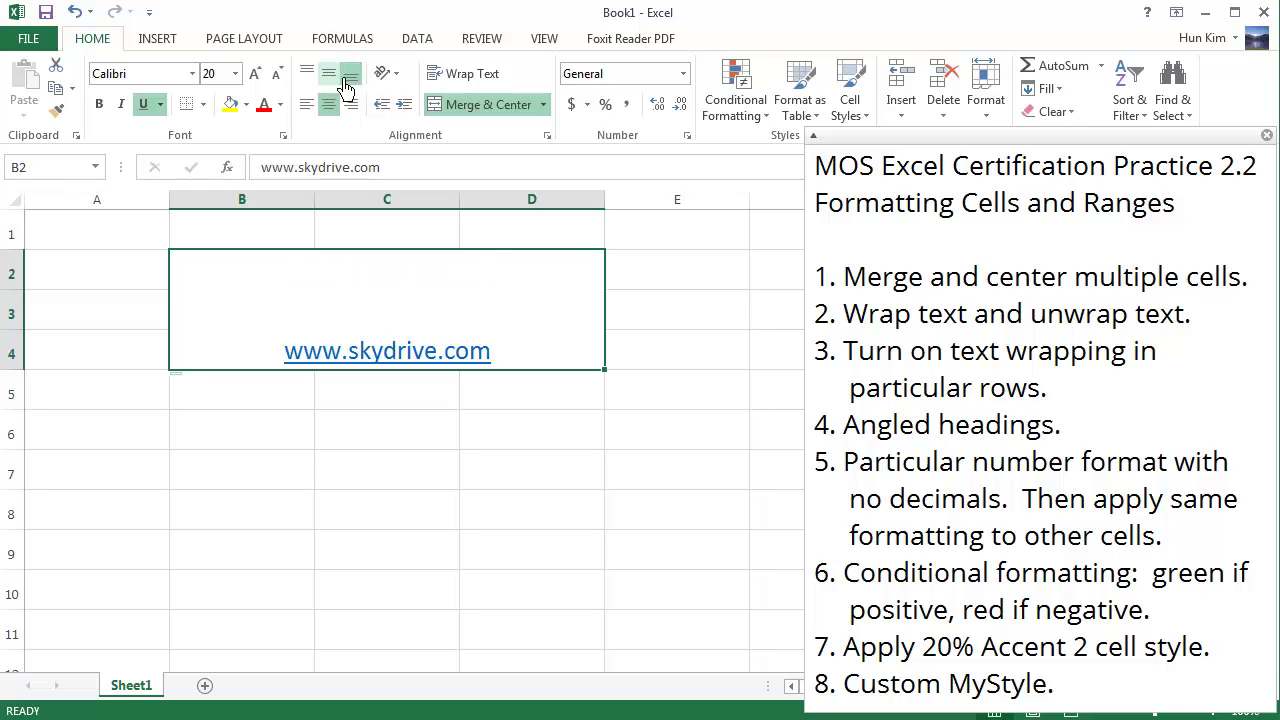
click(340, 80)
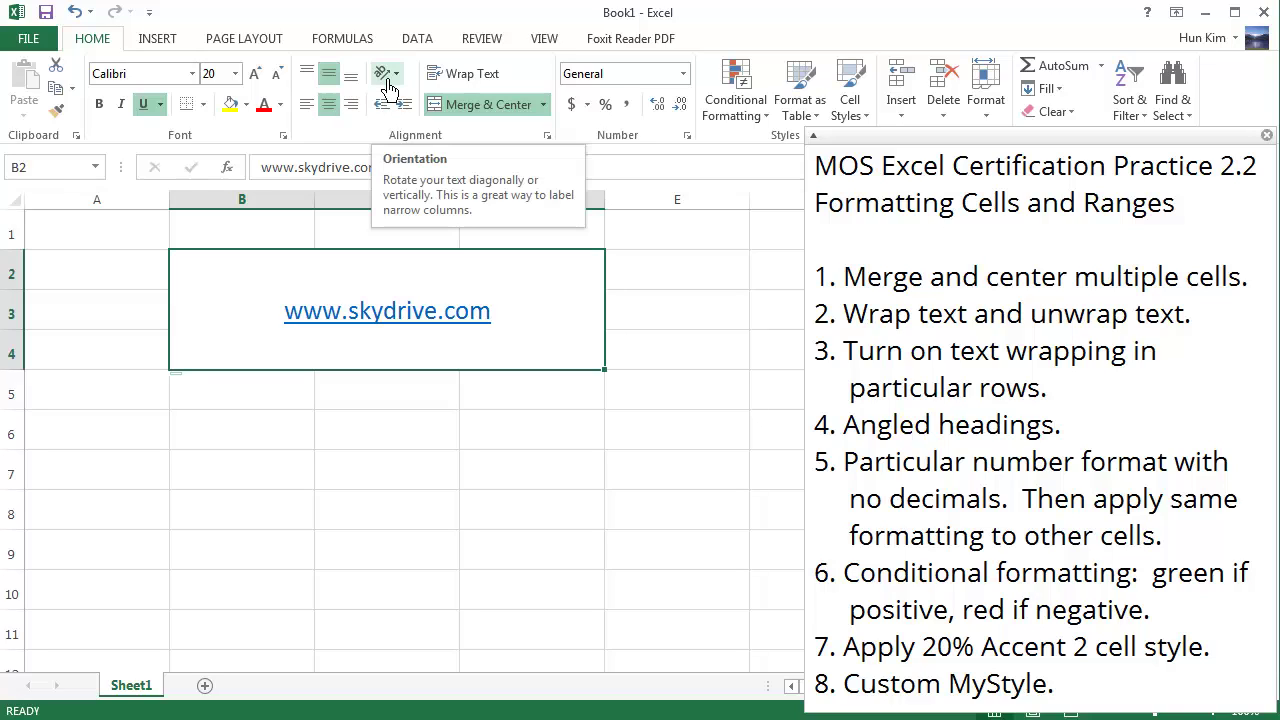
click(246, 104)
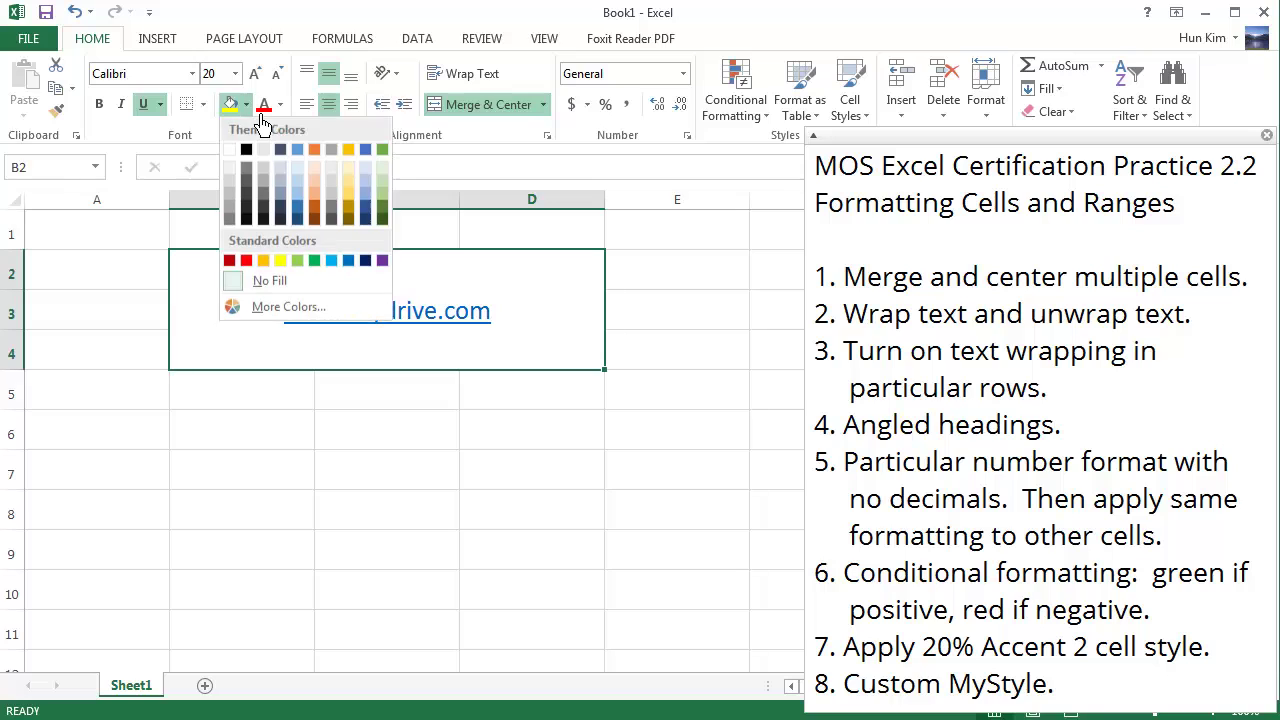
click(281, 261)
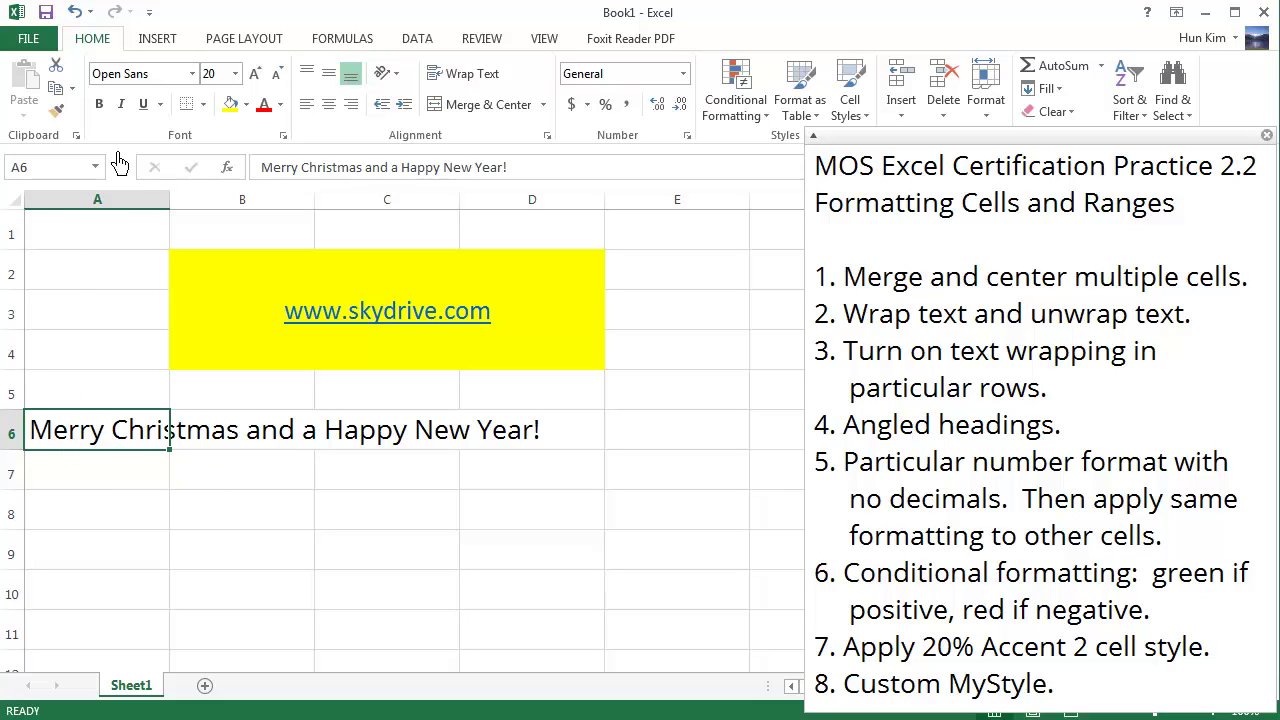
- Wrap the text in A6 and top-align it within a widened column A
click(477, 80)
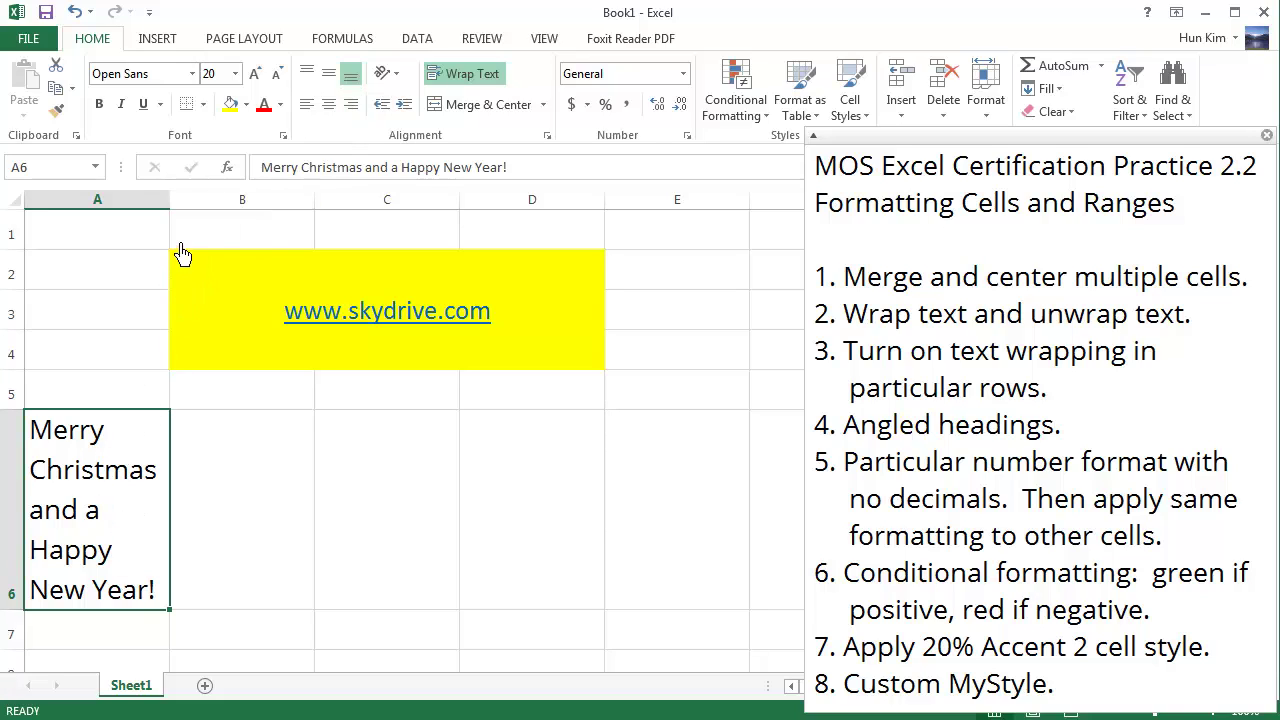
drag(170, 205, 262, 210)
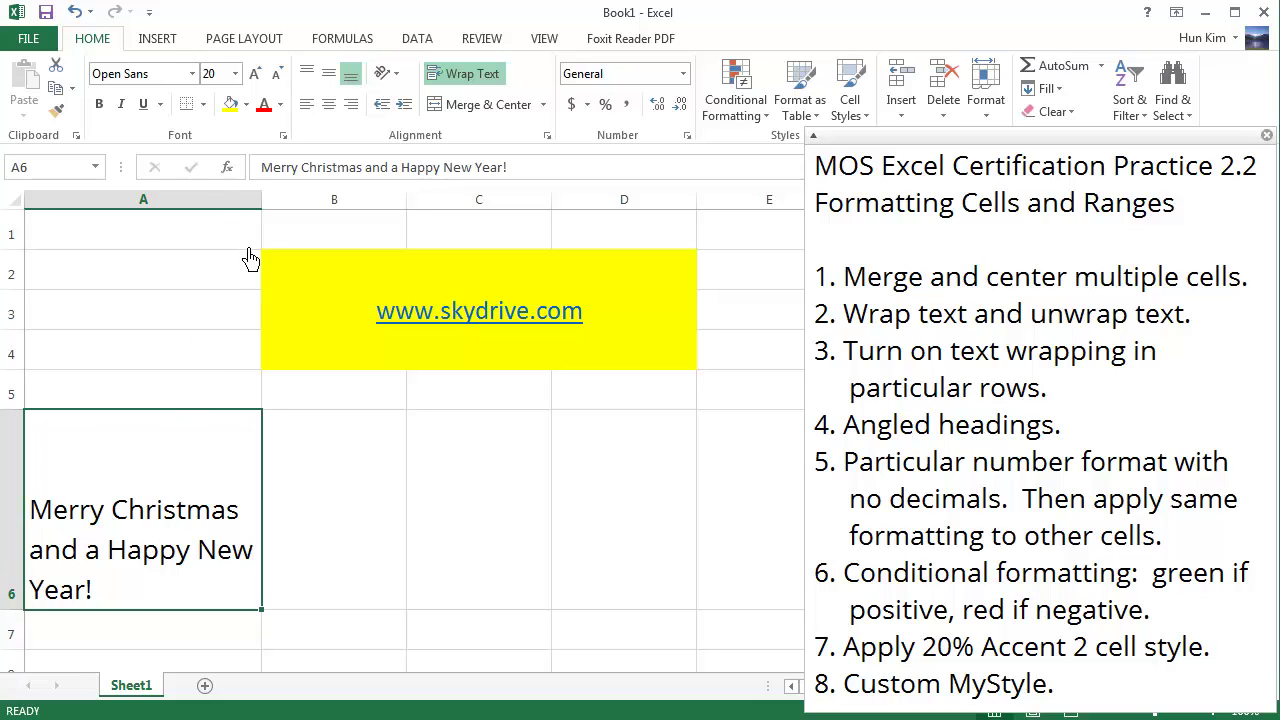
click(317, 80)
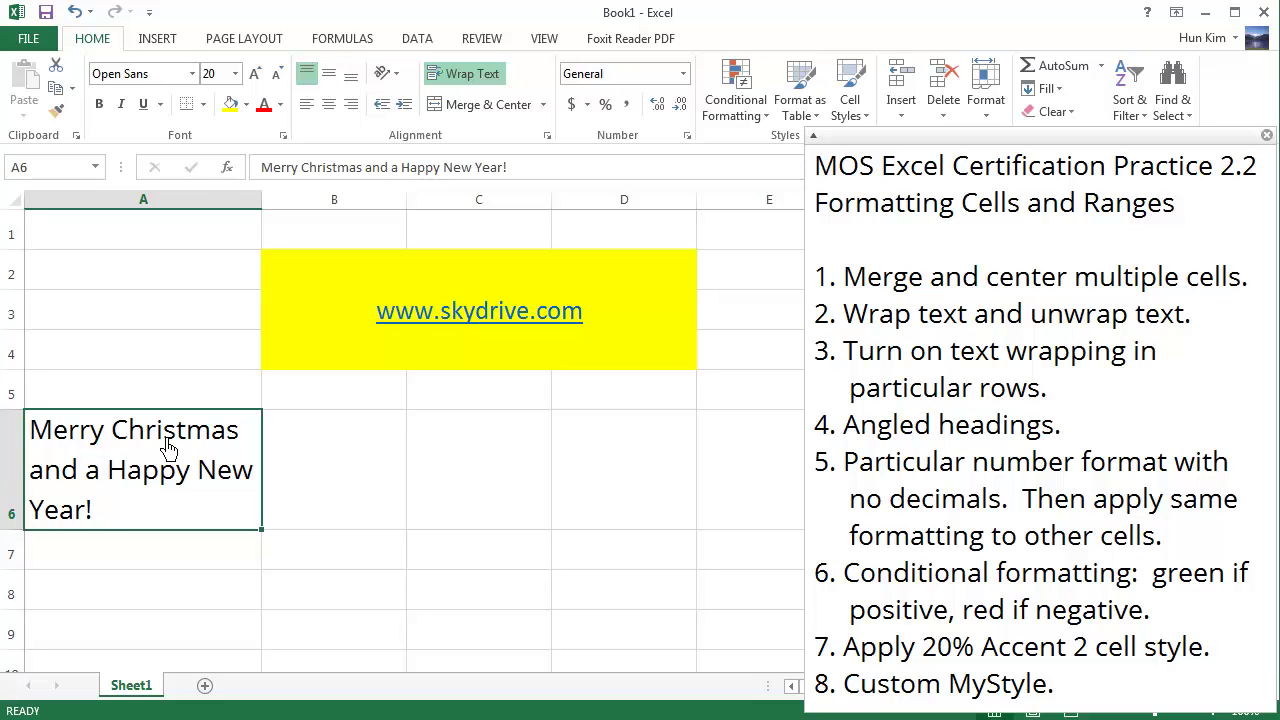
- Narrow column A and turn off text wrapping for cell A6
drag(262, 203, 196, 208)
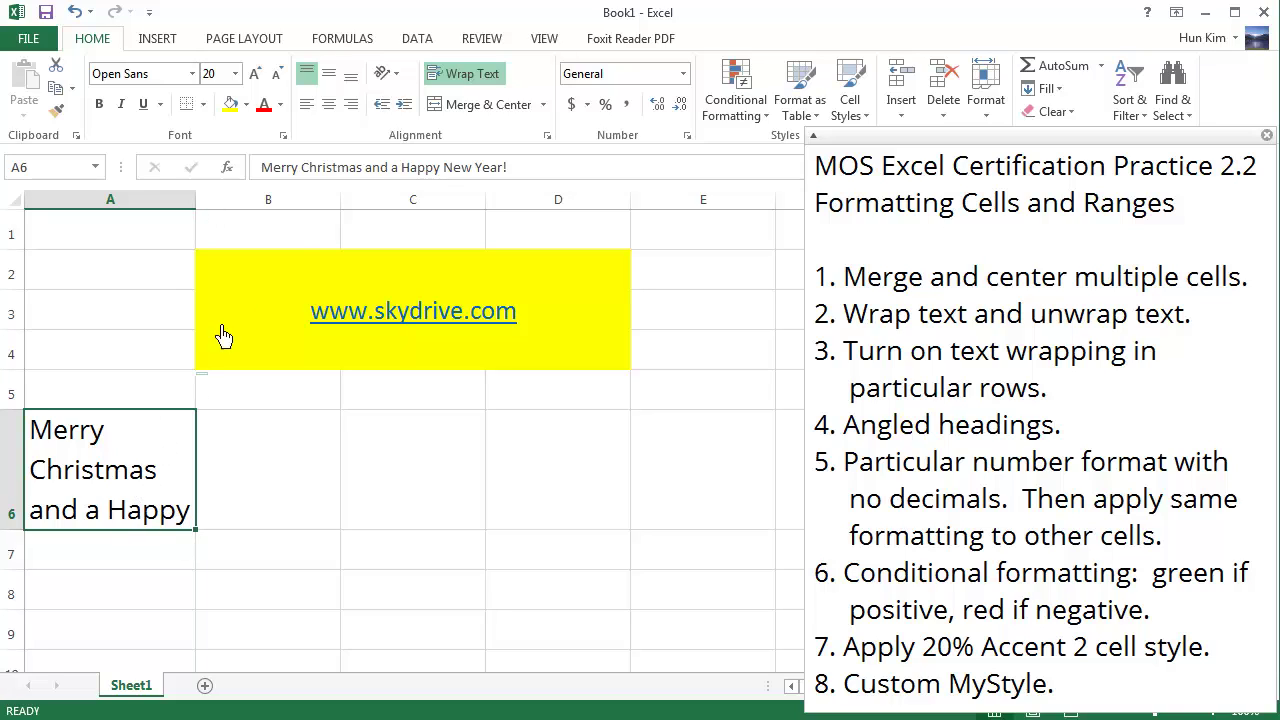
click(493, 90)
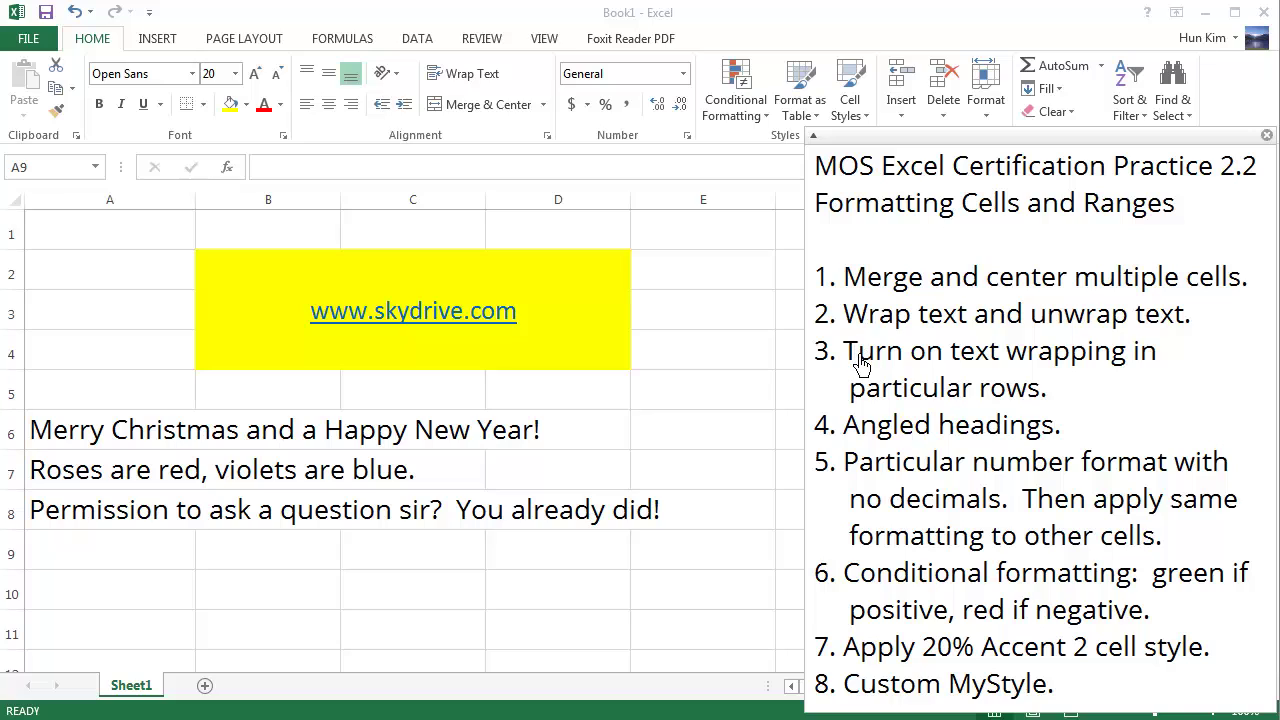
drag(846, 355, 1047, 395)
click(913, 385)
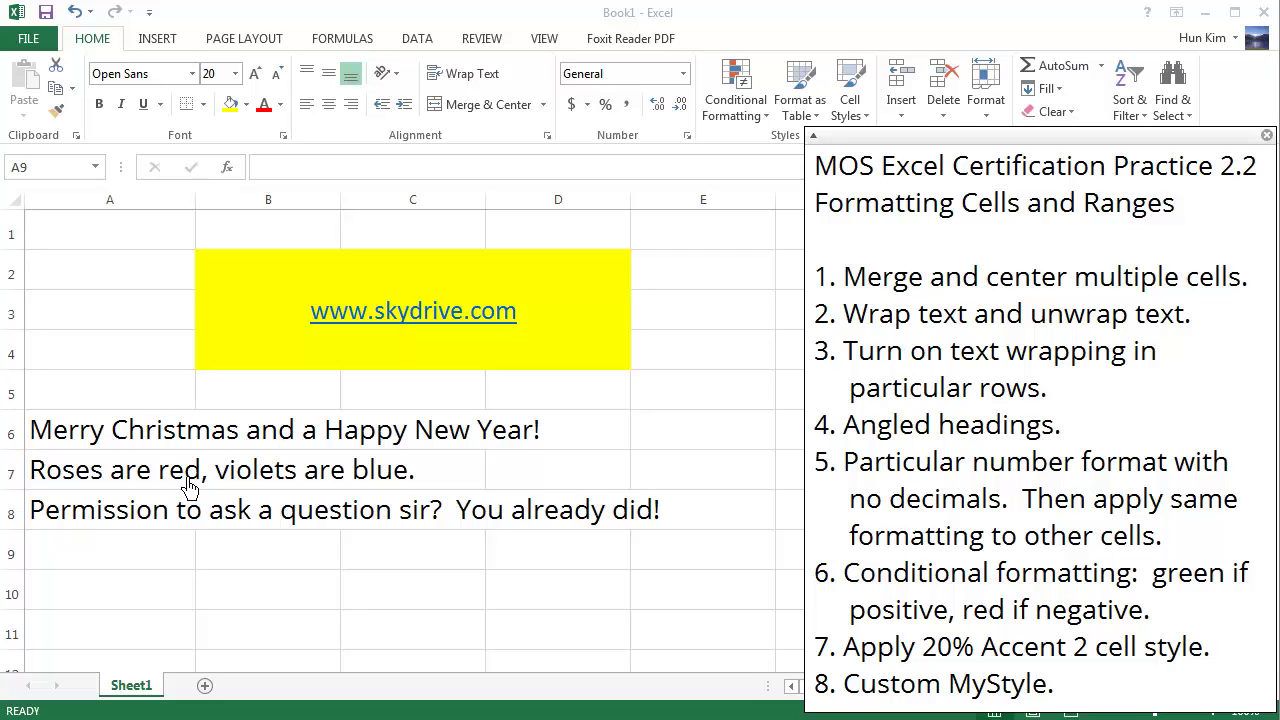
click(28, 440)
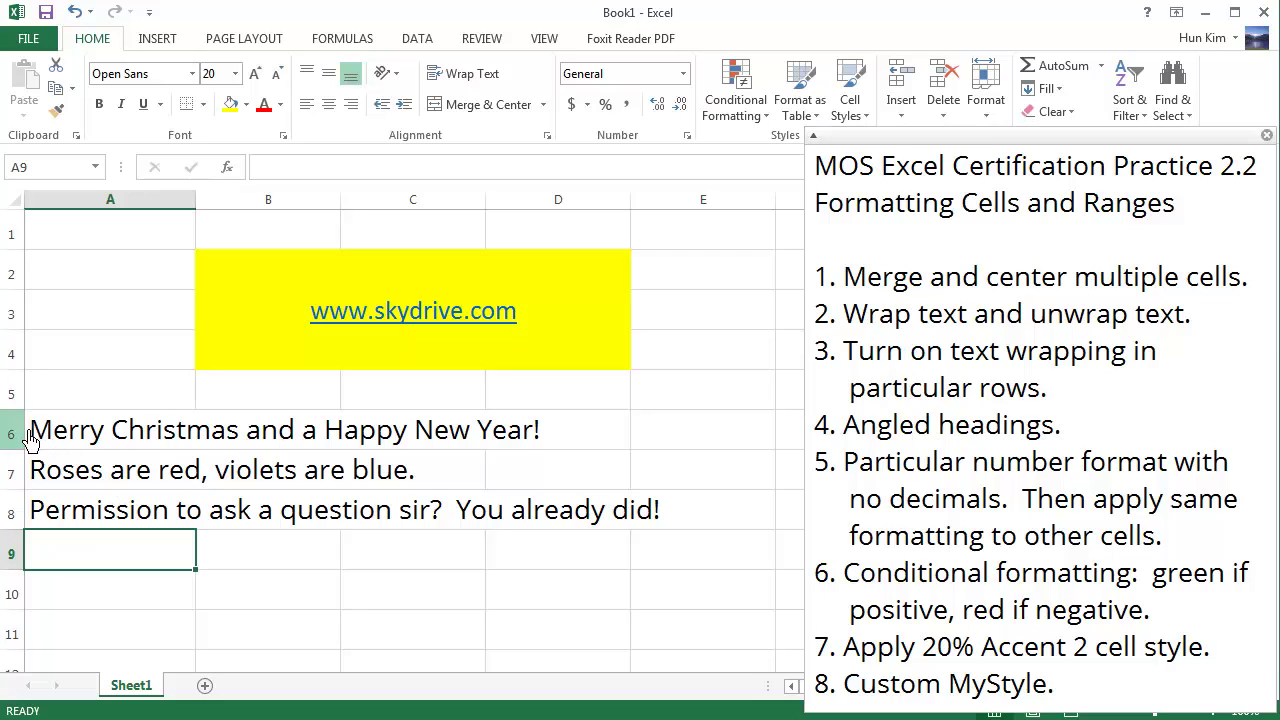
click(30, 442)
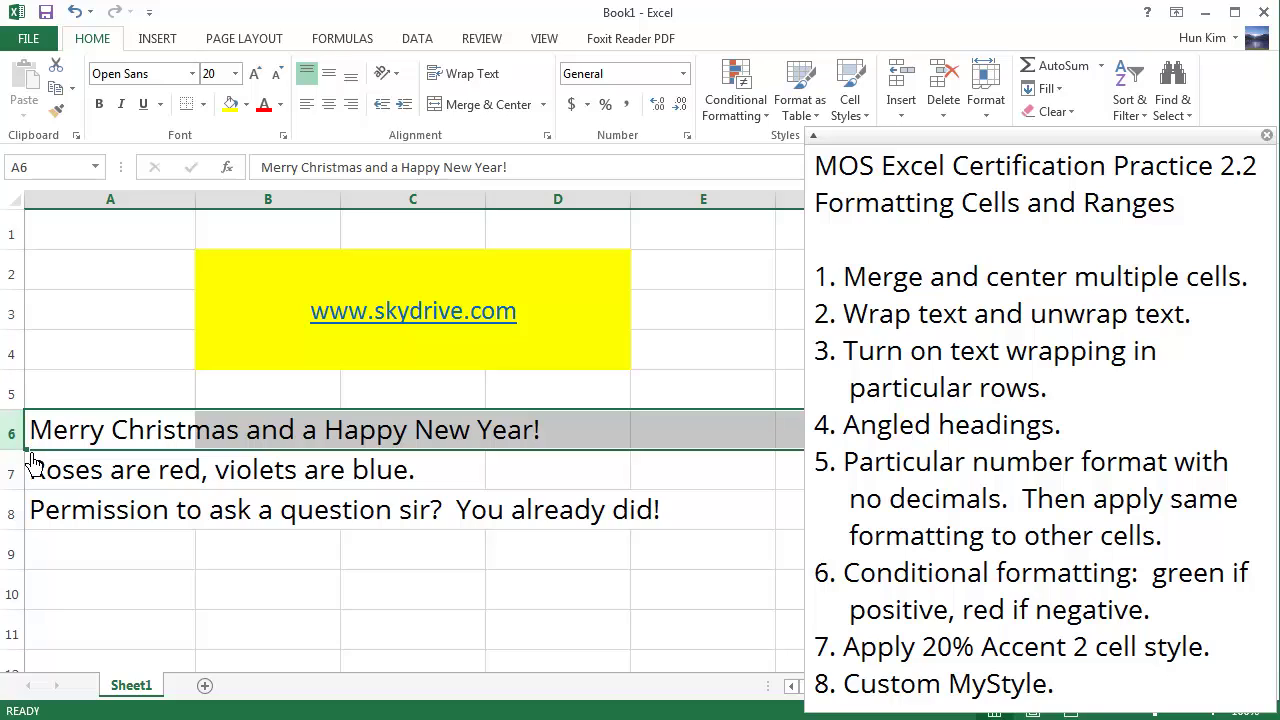
drag(30, 490, 49, 534)
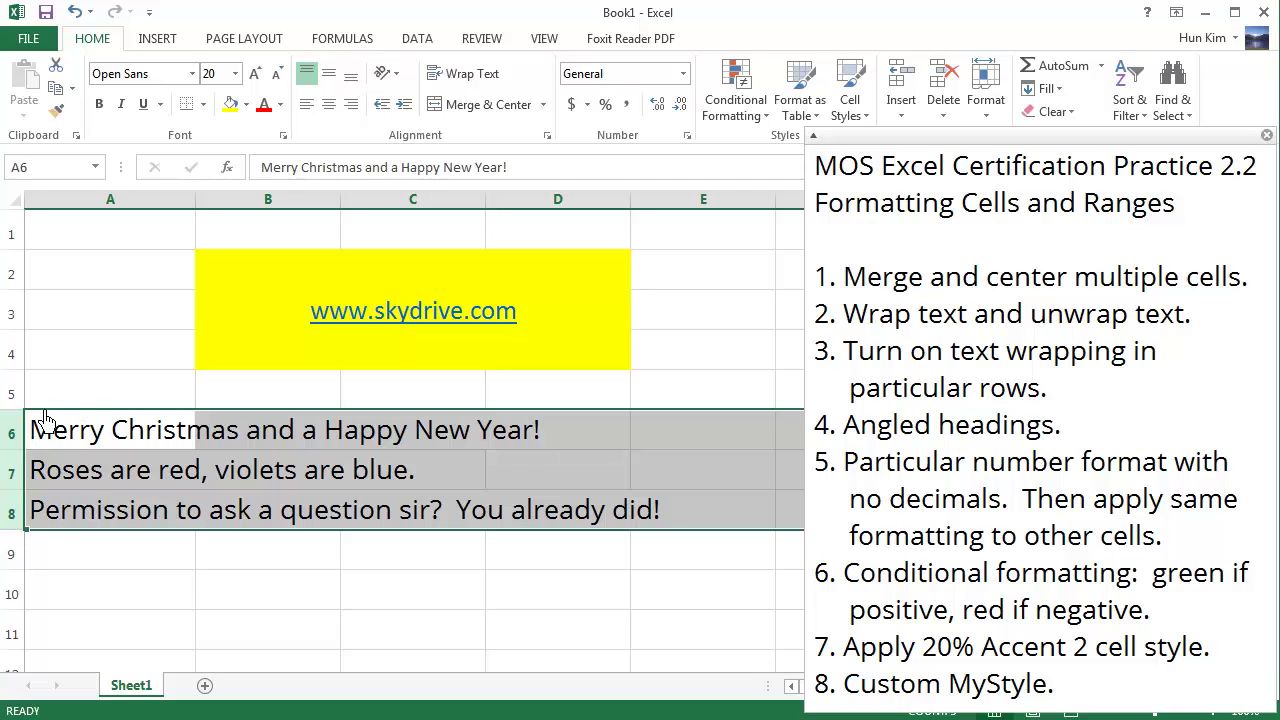
- Turn on text wrapping for the non-adjacent rows 6 and 8, leaving out row 7
click(30, 440)
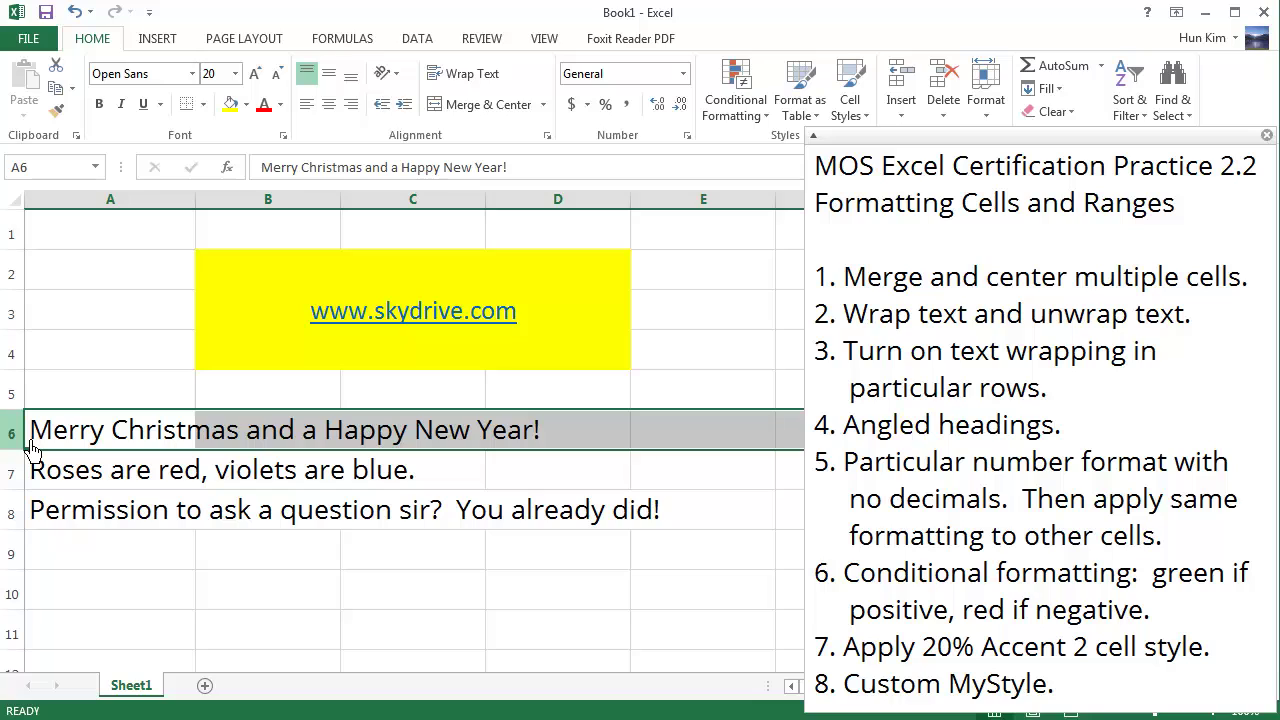
drag(32, 447, 33, 525)
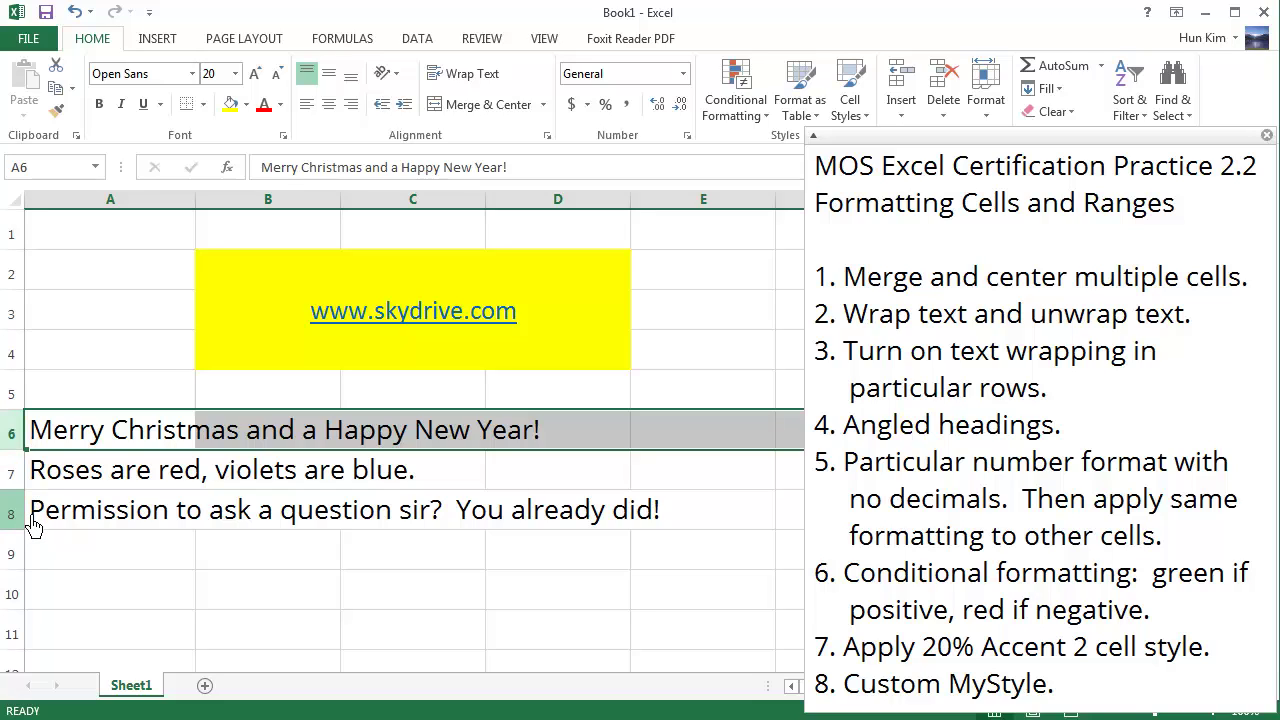
ctrl+click(33, 525)
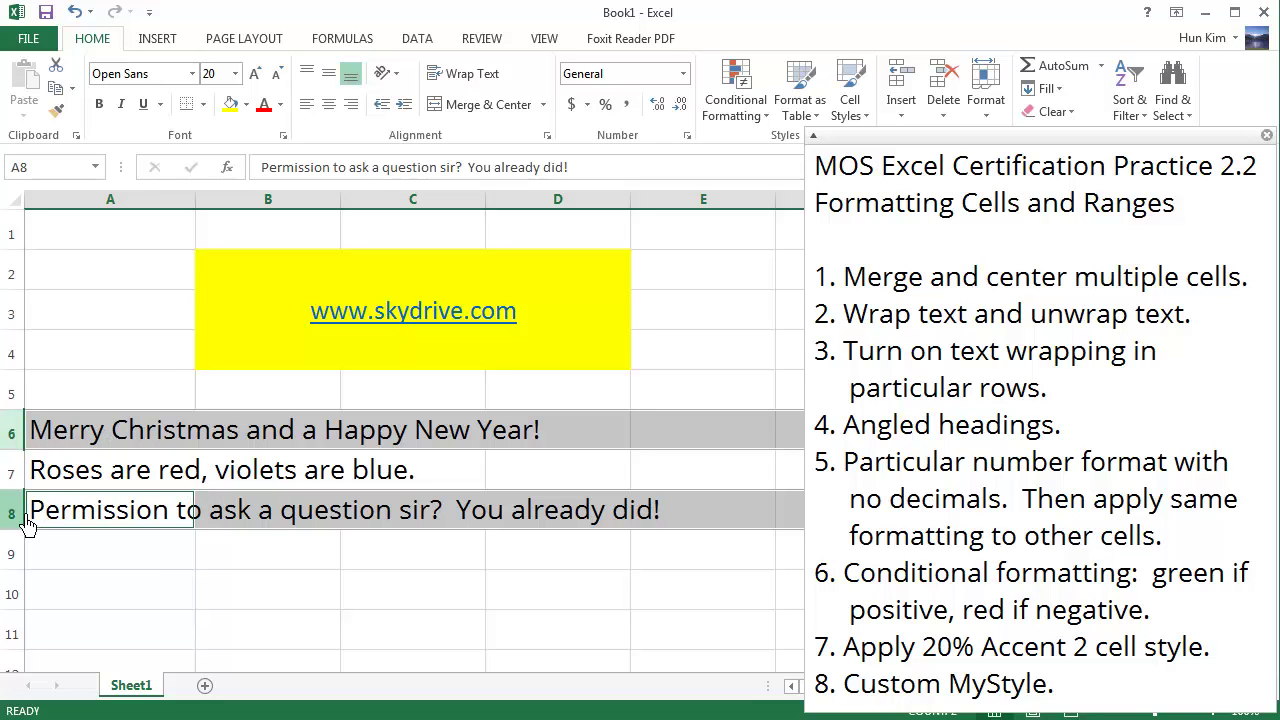
drag(27, 525, 27, 525)
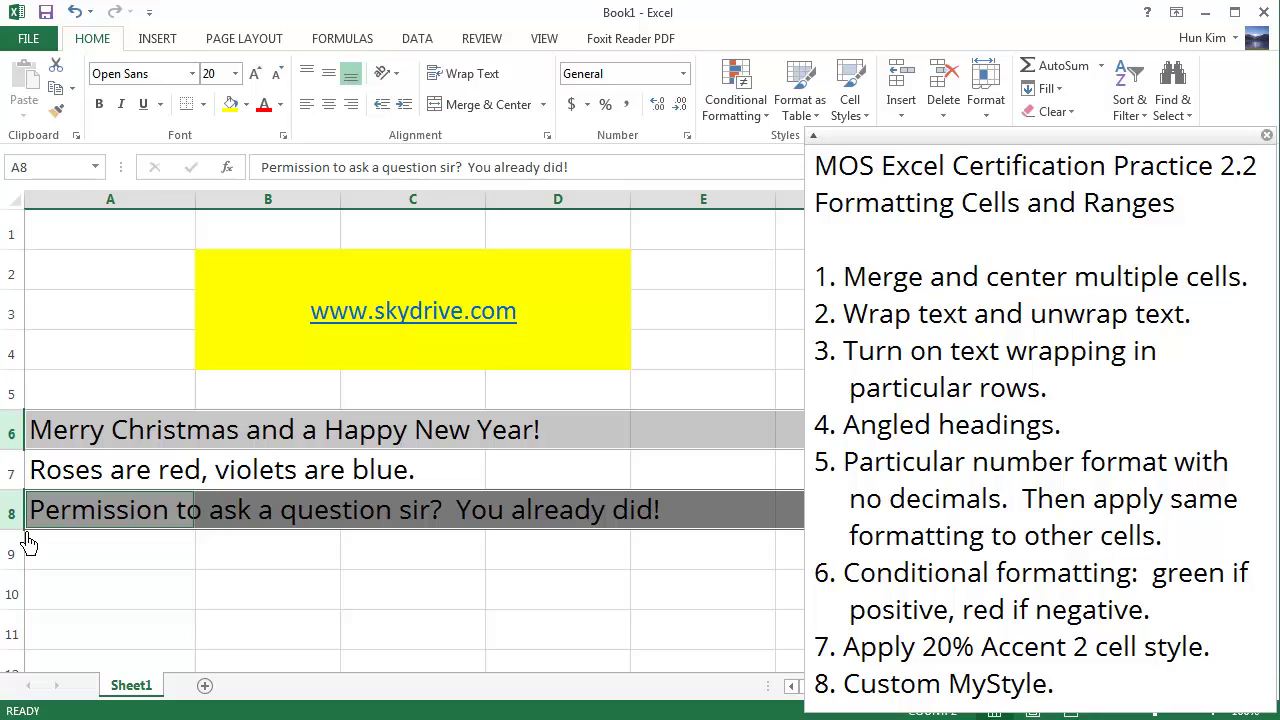
click(487, 82)
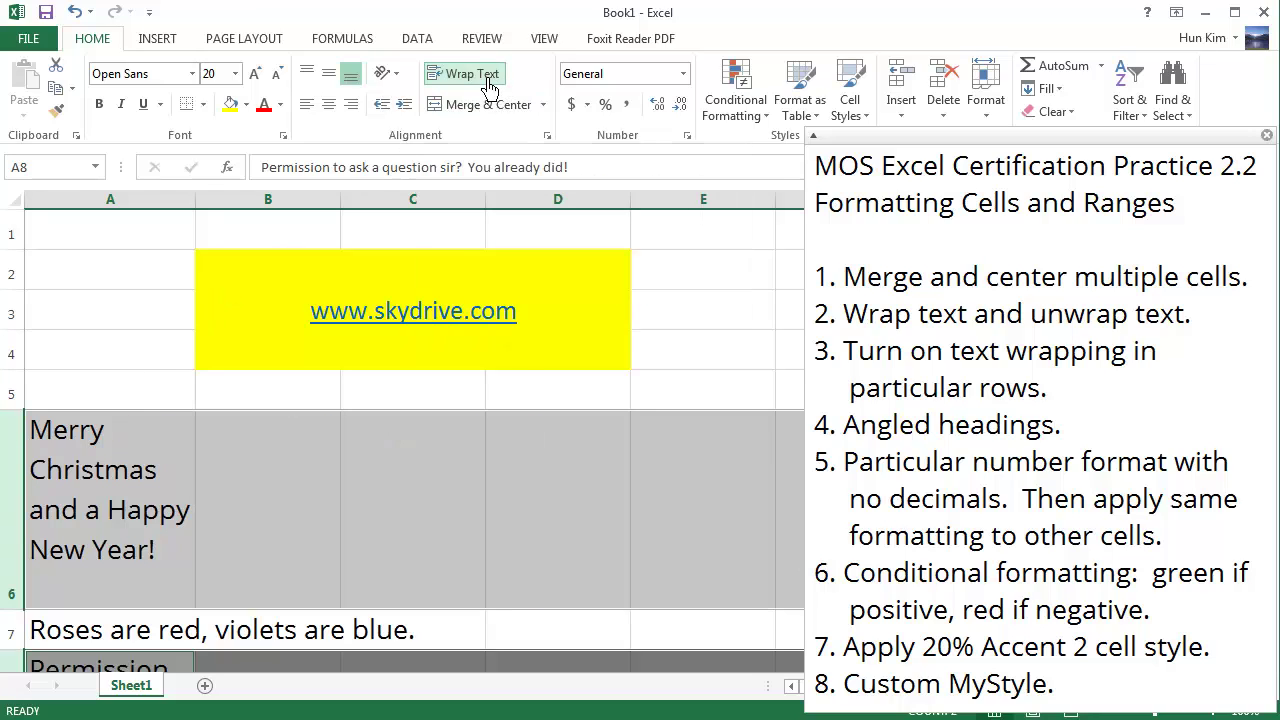
scroll(336, 338, down, 2)
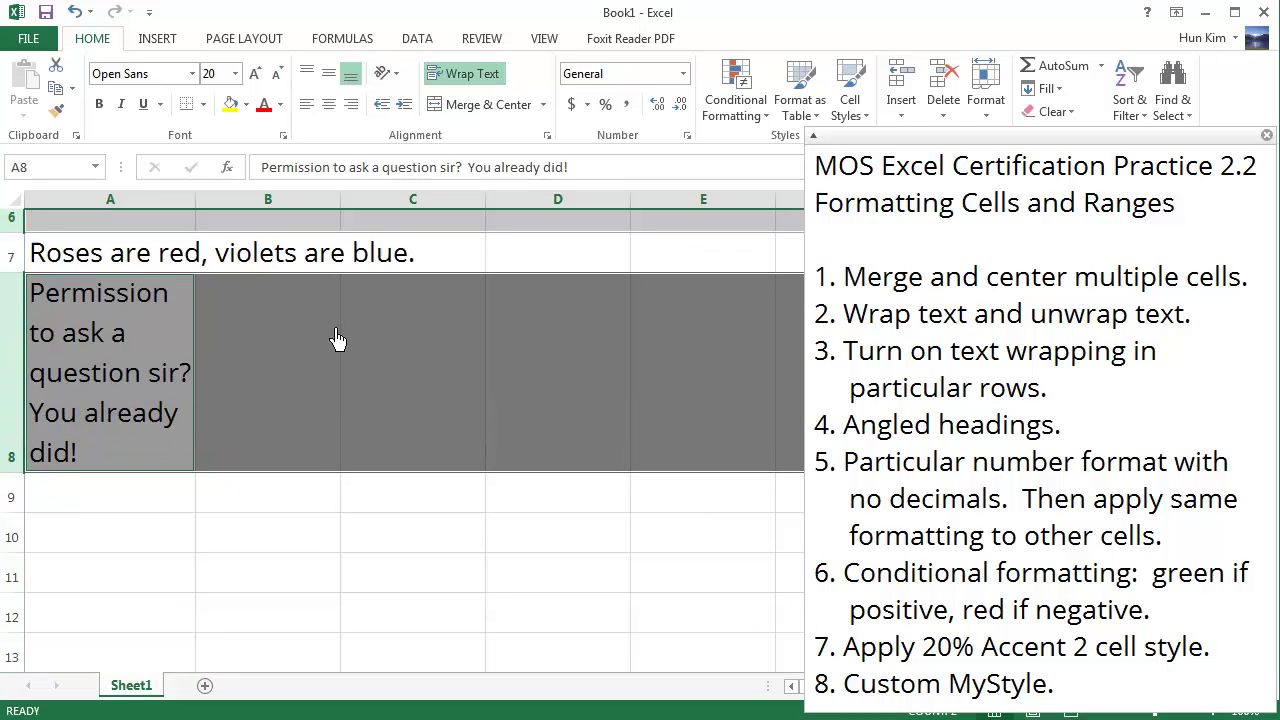
scroll(336, 338, up, 2)
scroll(336, 338, down, 3)
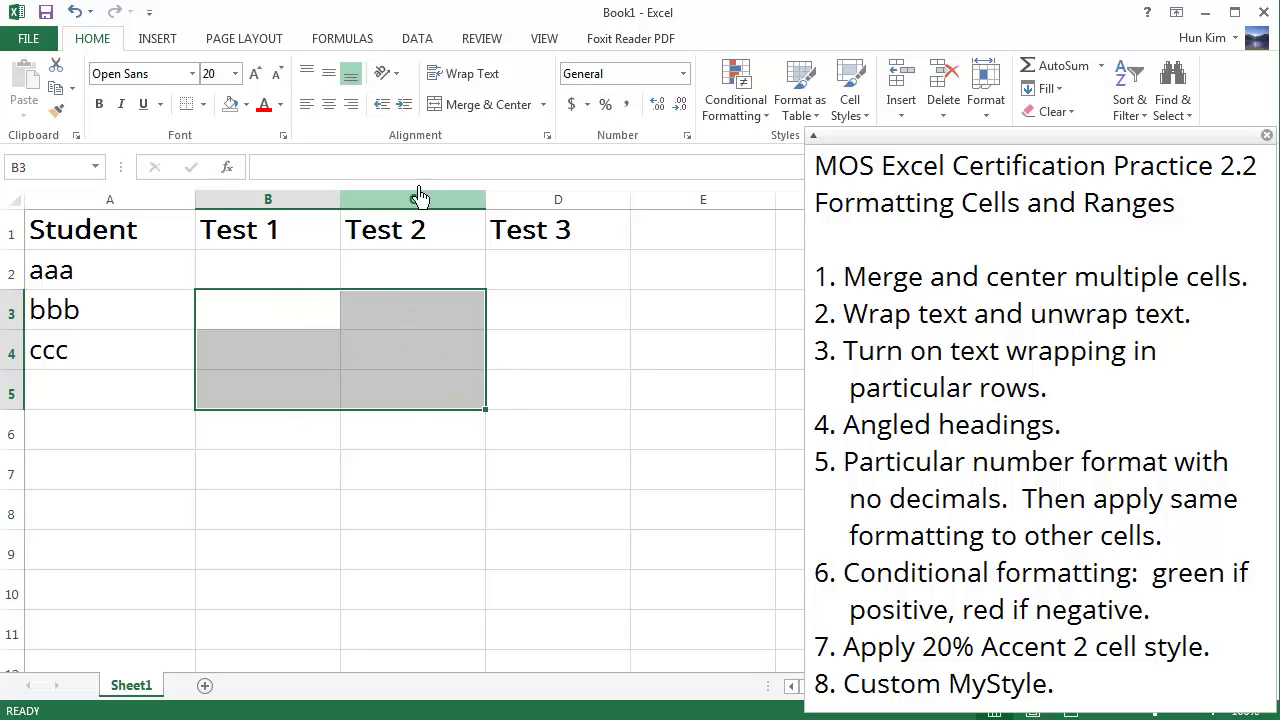
- Try merging and centering the empty cells B3:C5, and unmerge them again
click(486, 106)
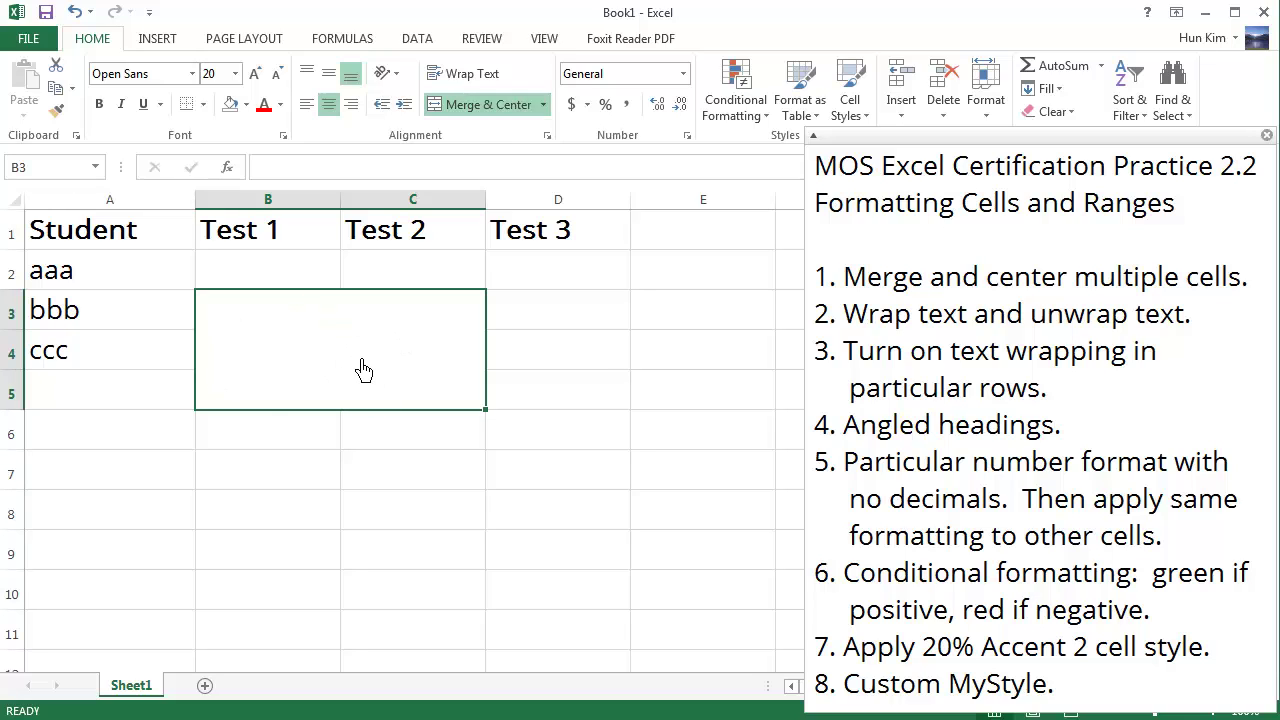
click(501, 106)
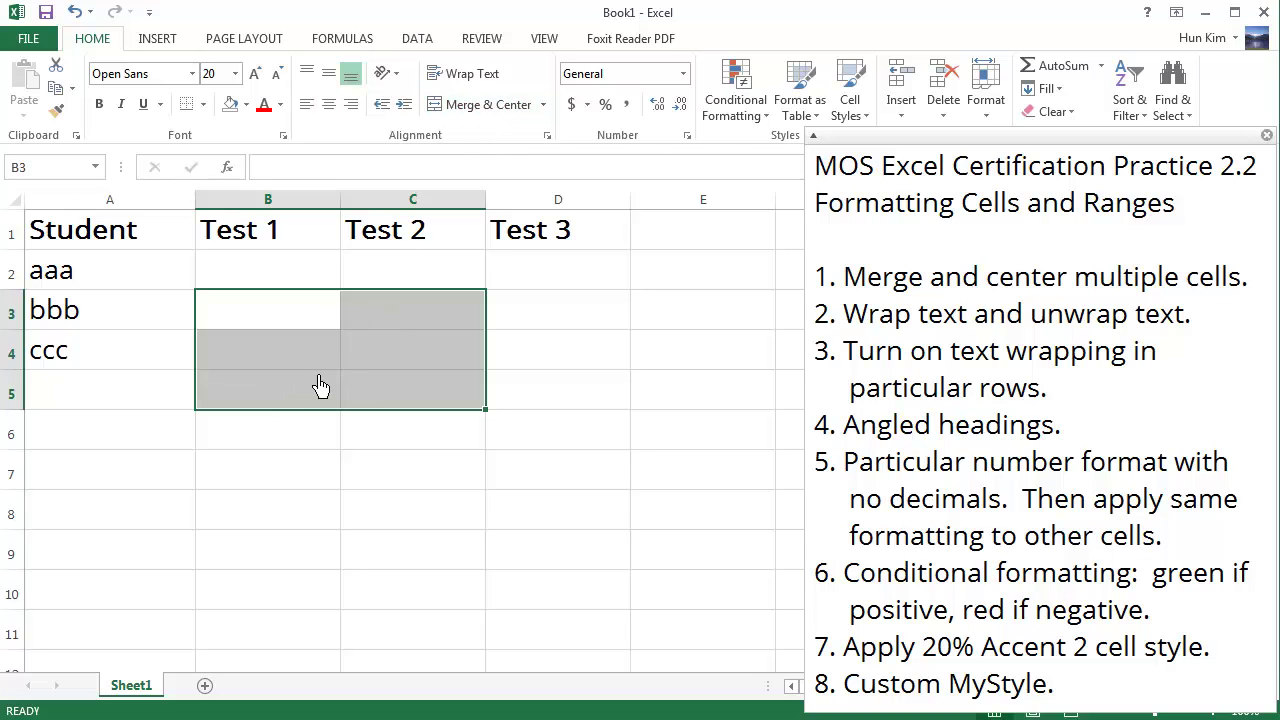
click(289, 326)
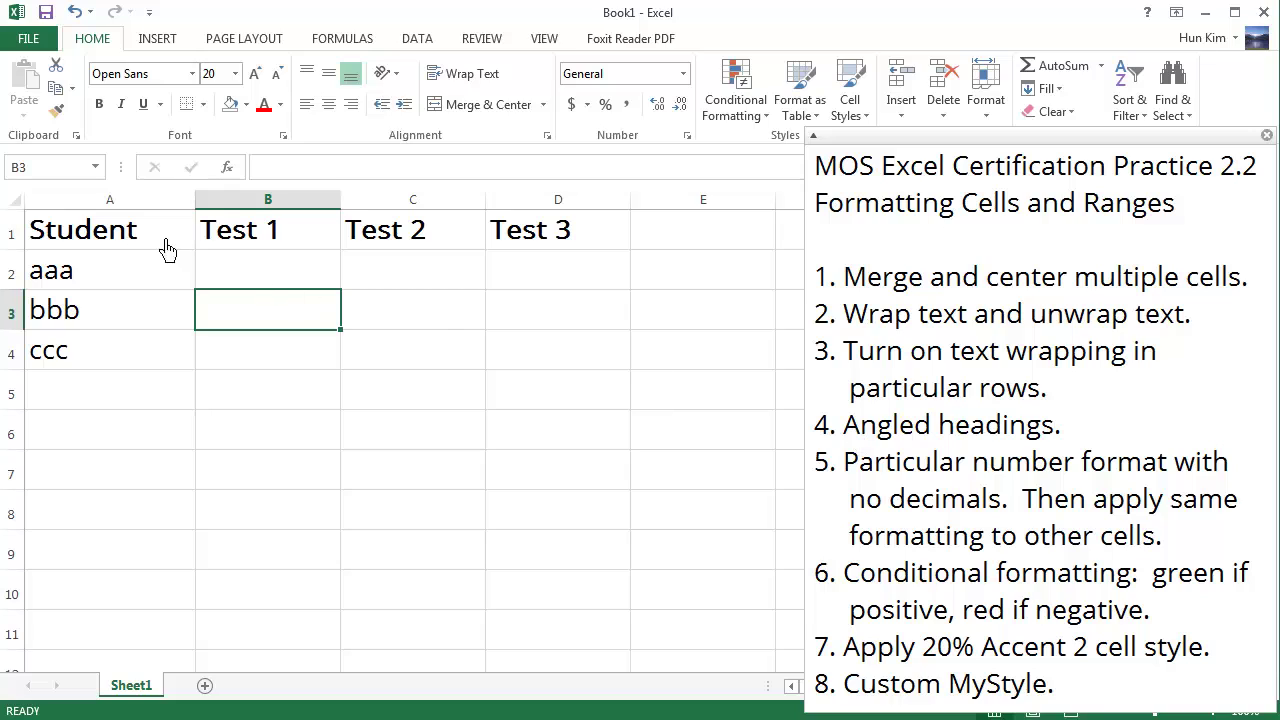
- Angle the headings in A1:D1, Student through Test 3, counterclockwise
drag(171, 251, 440, 243)
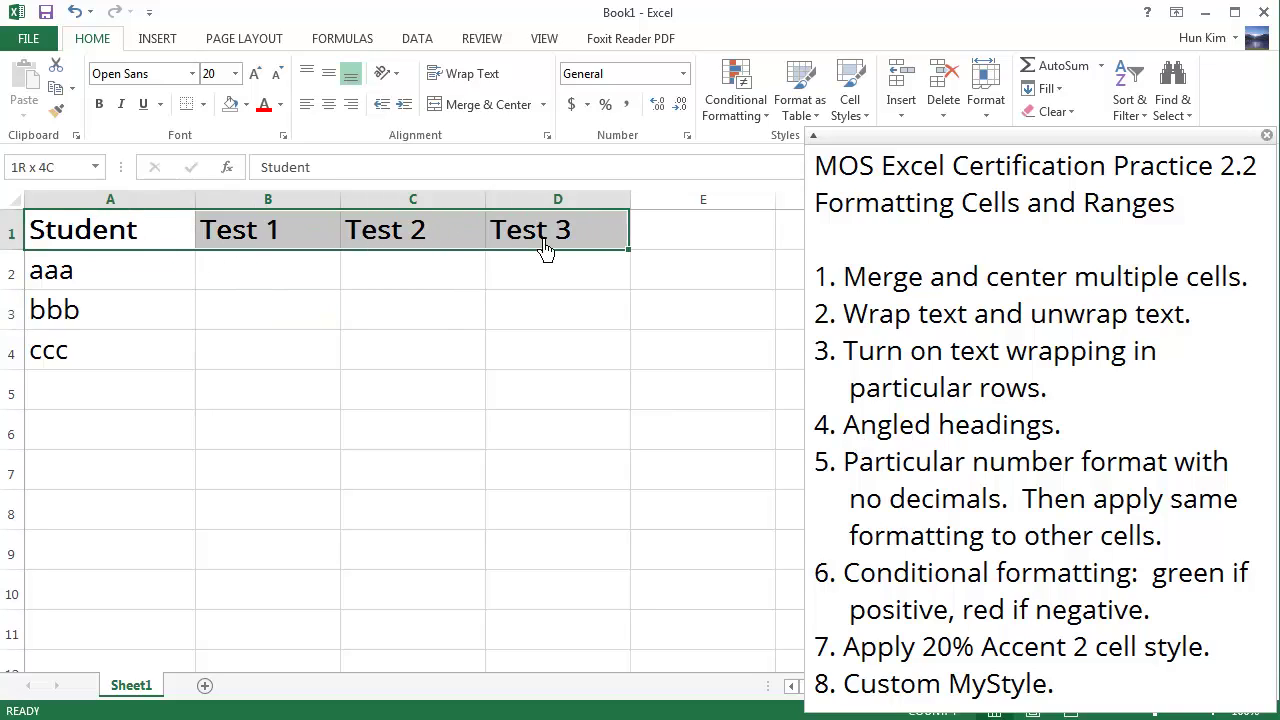
drag(545, 250, 545, 250)
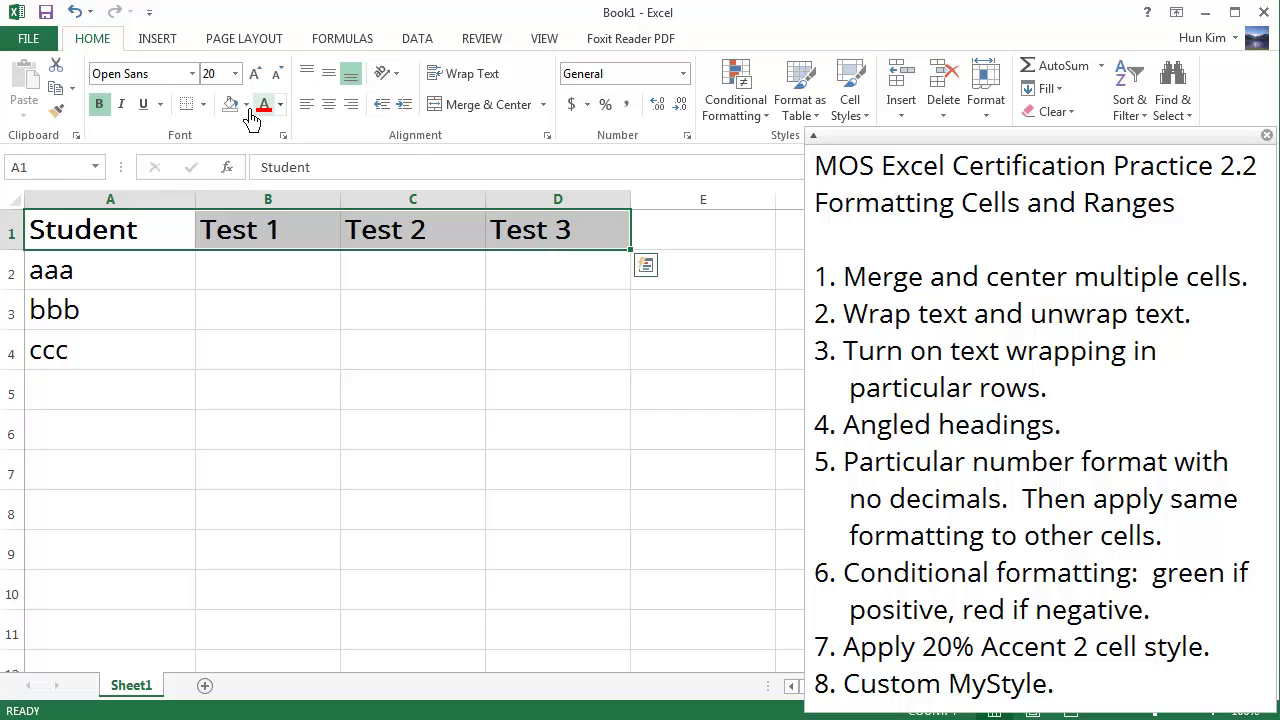
click(404, 80)
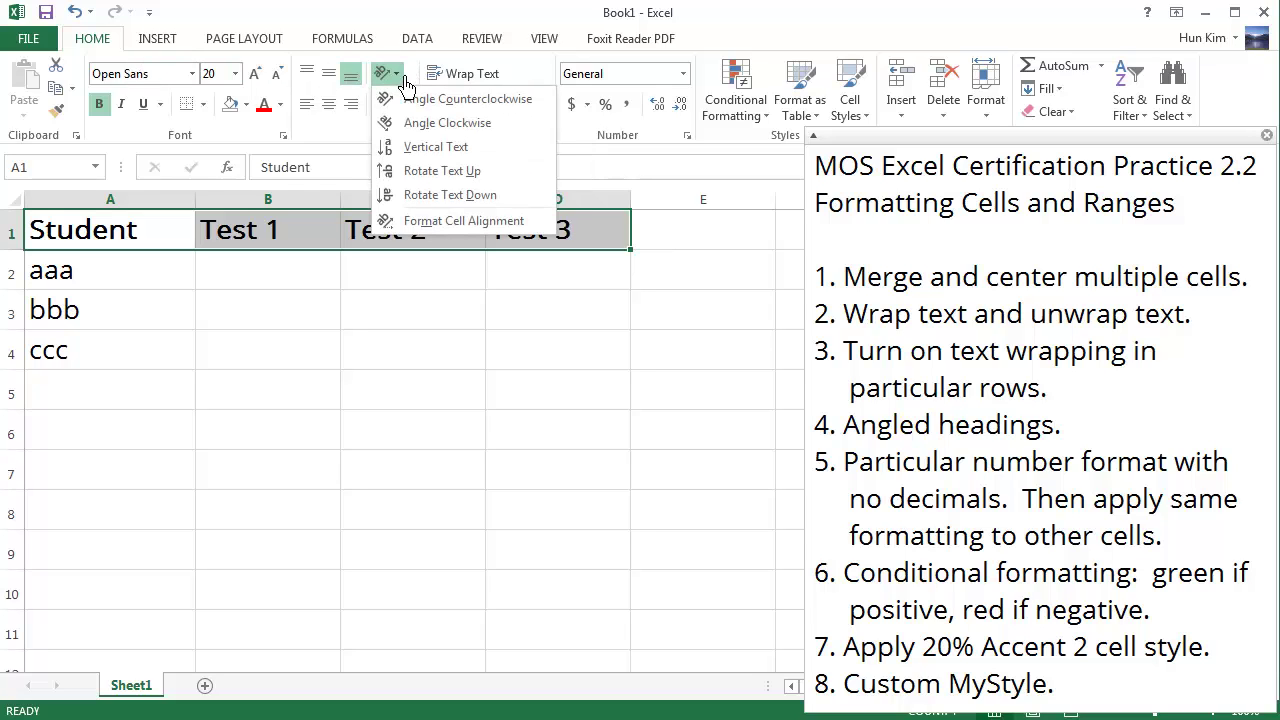
click(470, 110)
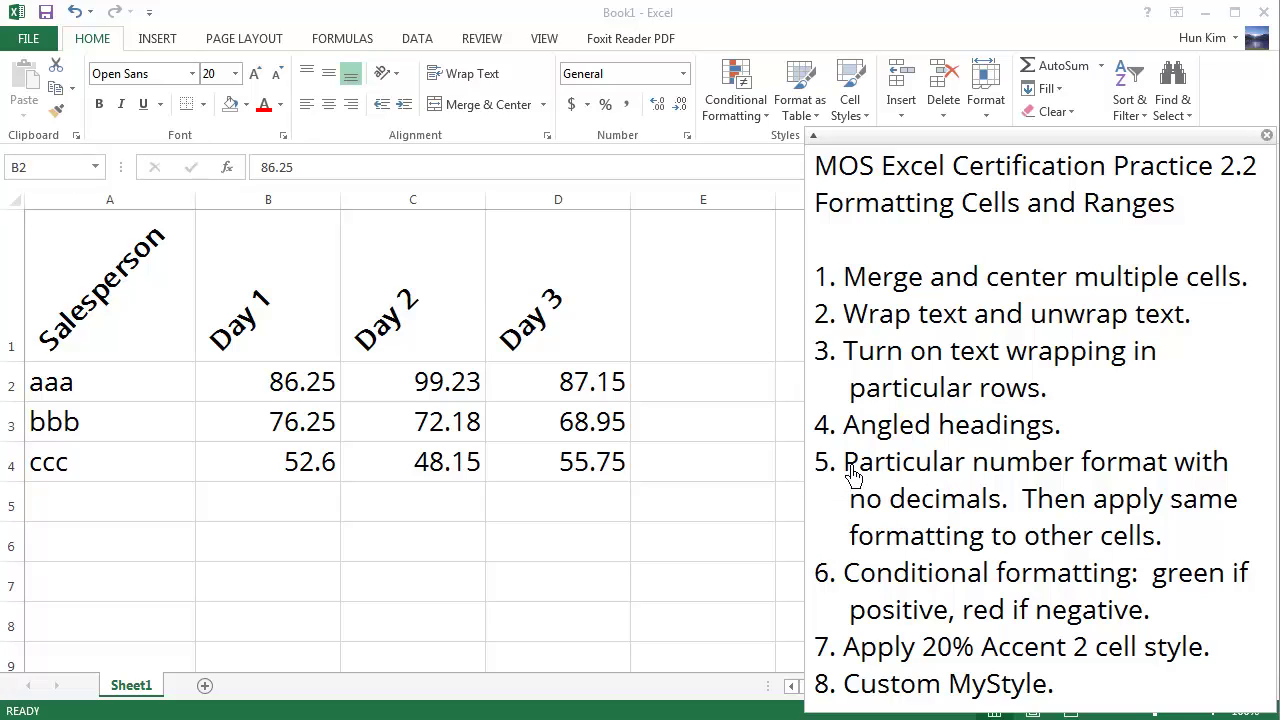
- Apply the dollar Accounting number format to the Day 1 to Day 3 values of salesperson aaa in B2:D2
drag(845, 465, 1022, 502)
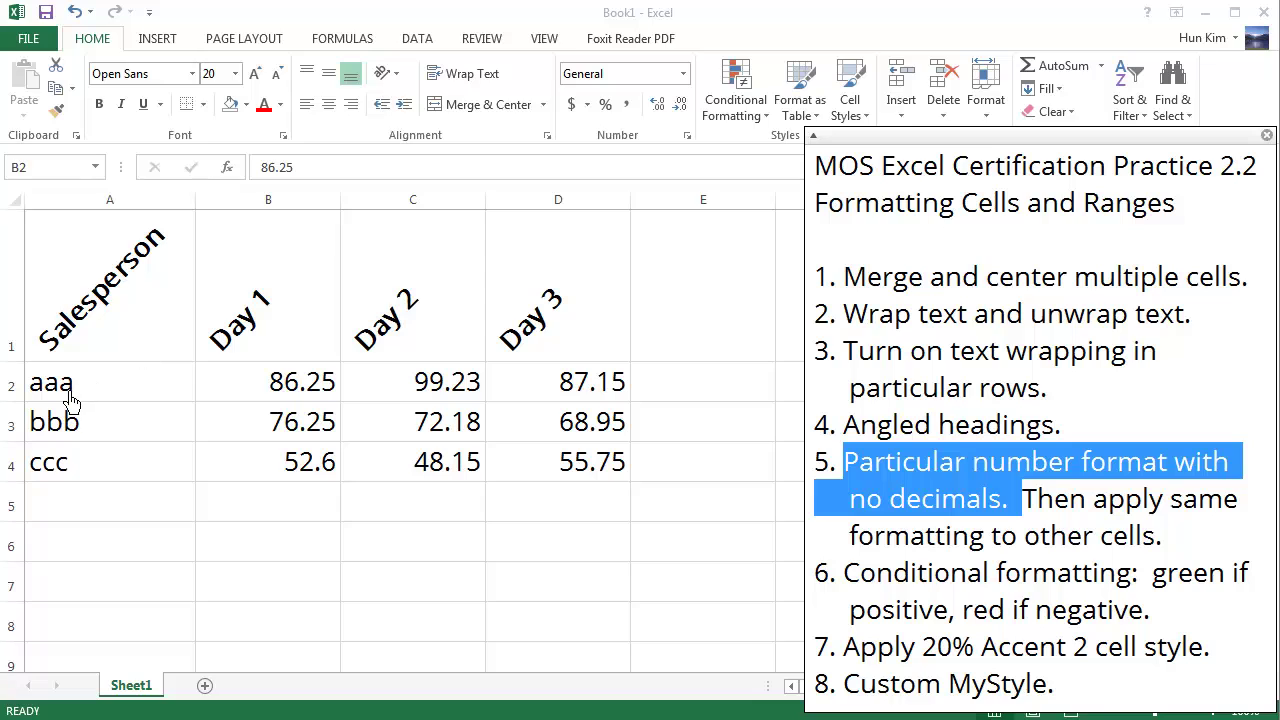
click(325, 385)
click(160, 400)
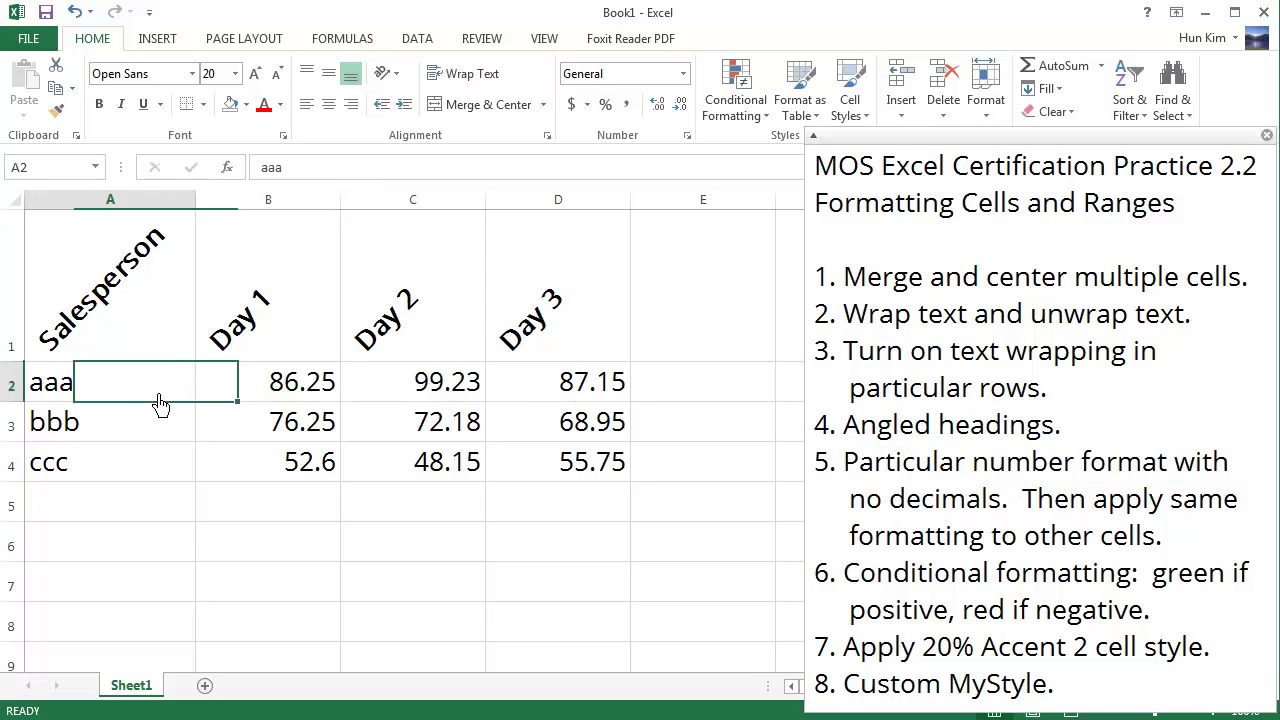
click(266, 398)
drag(266, 398, 624, 386)
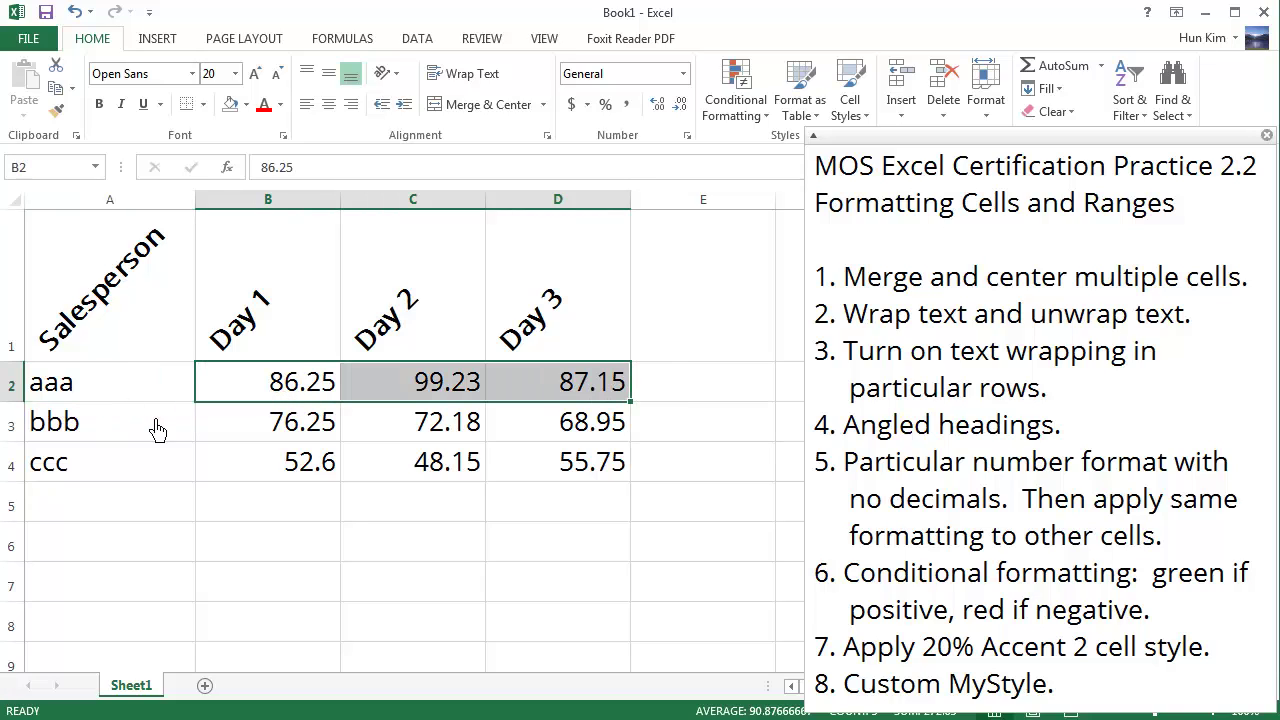
click(585, 110)
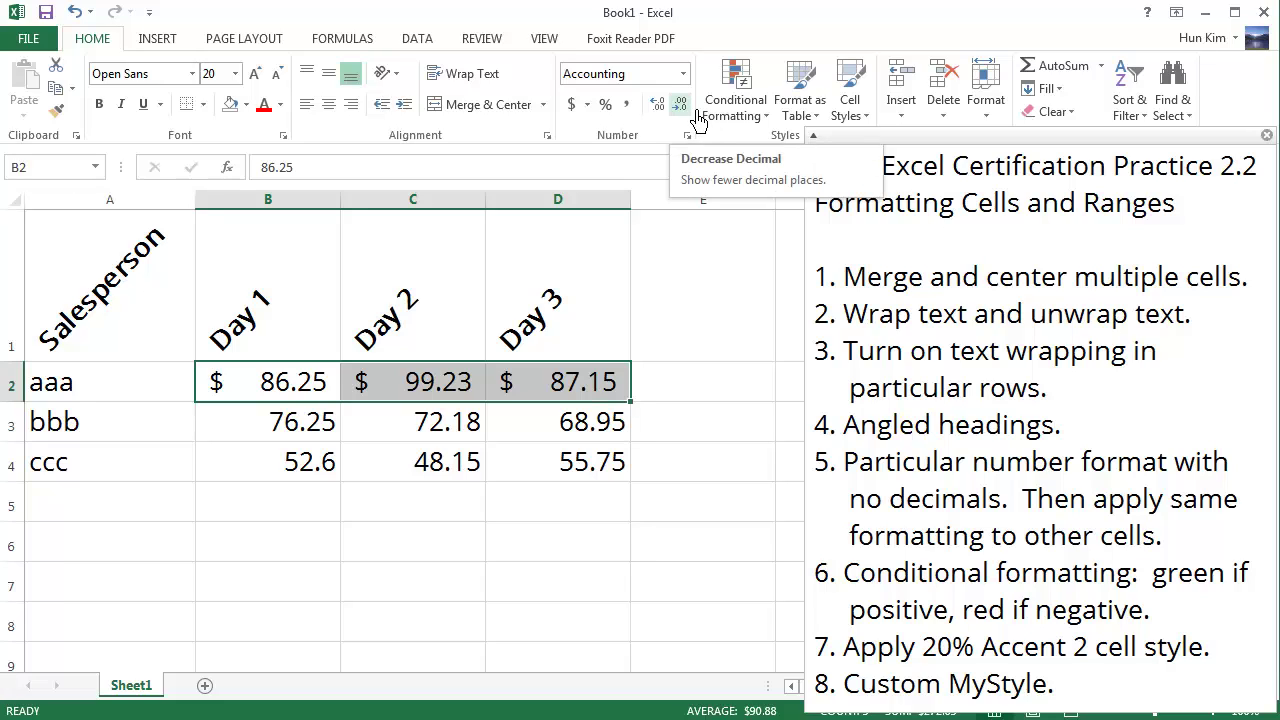
- Reduce the accounting values in B2:D2 to zero decimals and copy only their formatting to the bbb and ccc values in B3:D4
click(697, 113)
click(697, 113)
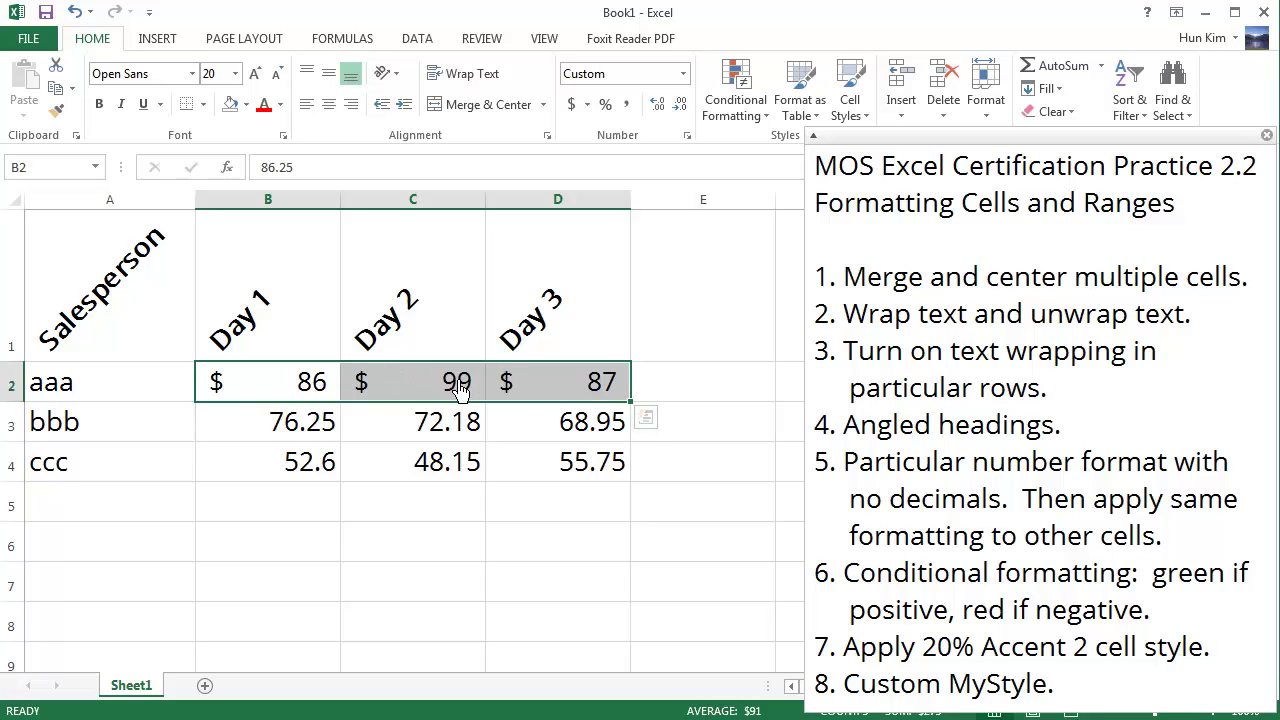
key(ctrl+c)
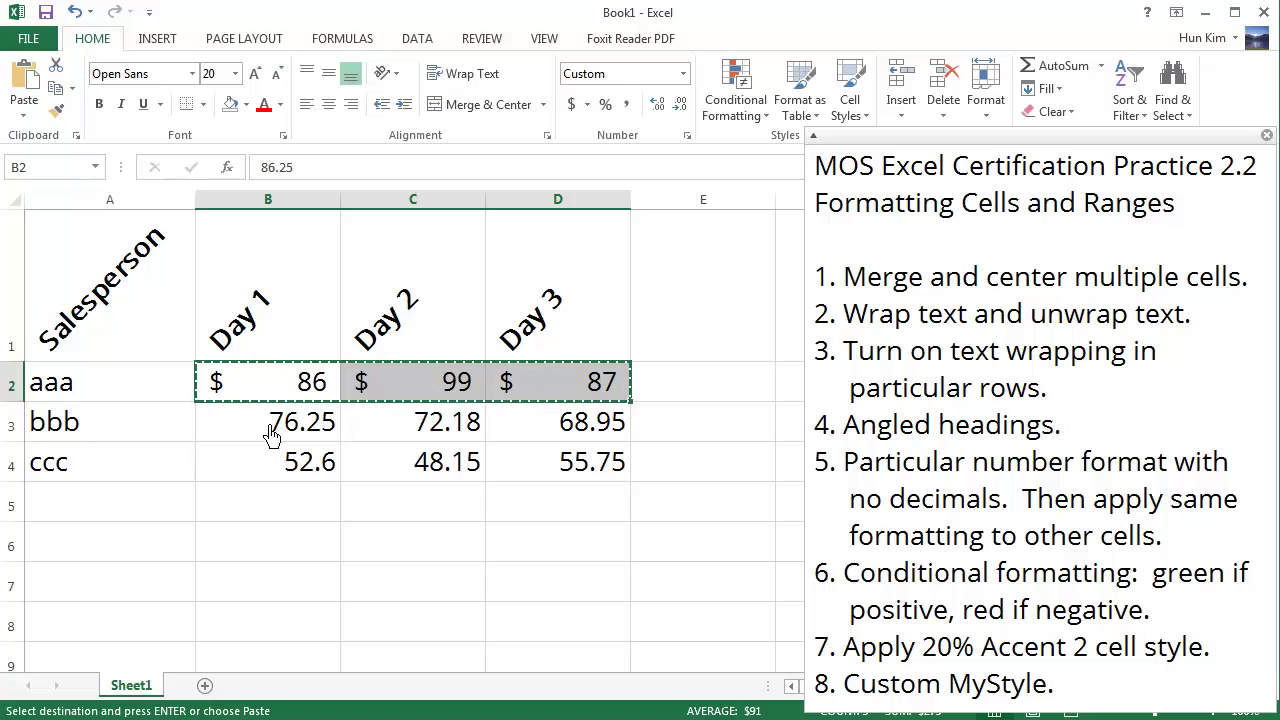
drag(271, 435, 612, 490)
right_click(548, 452)
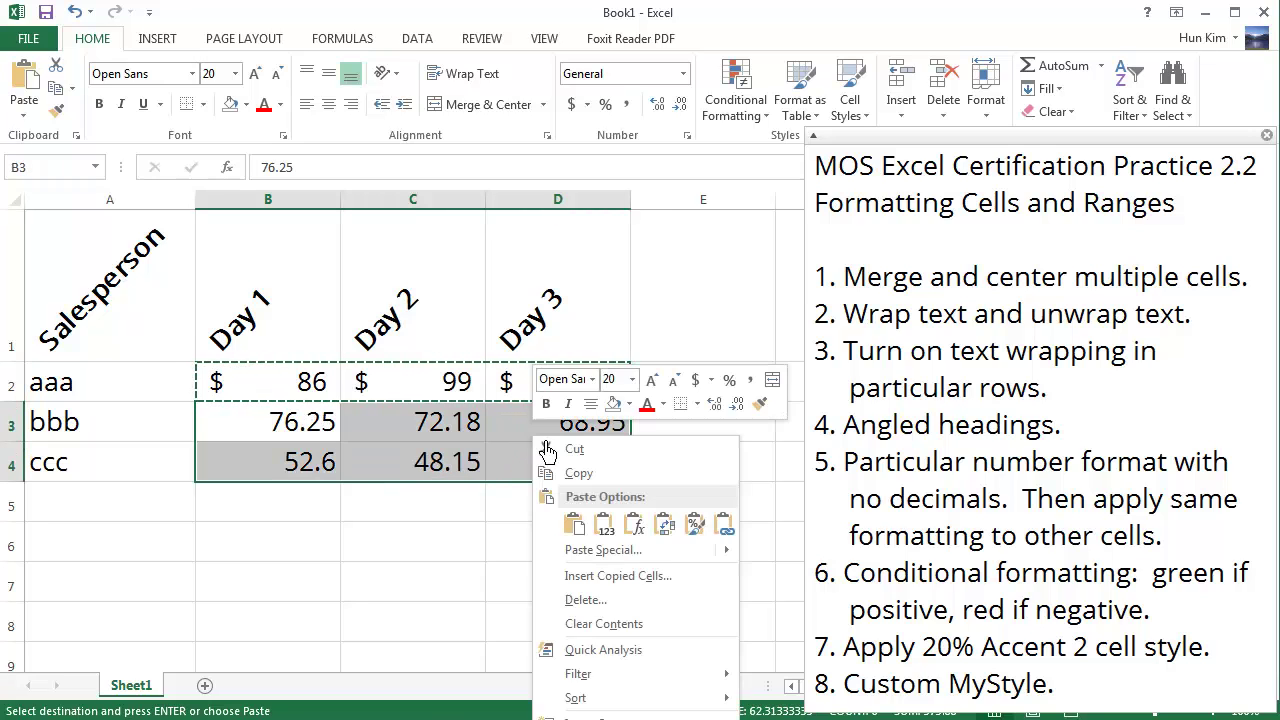
click(721, 539)
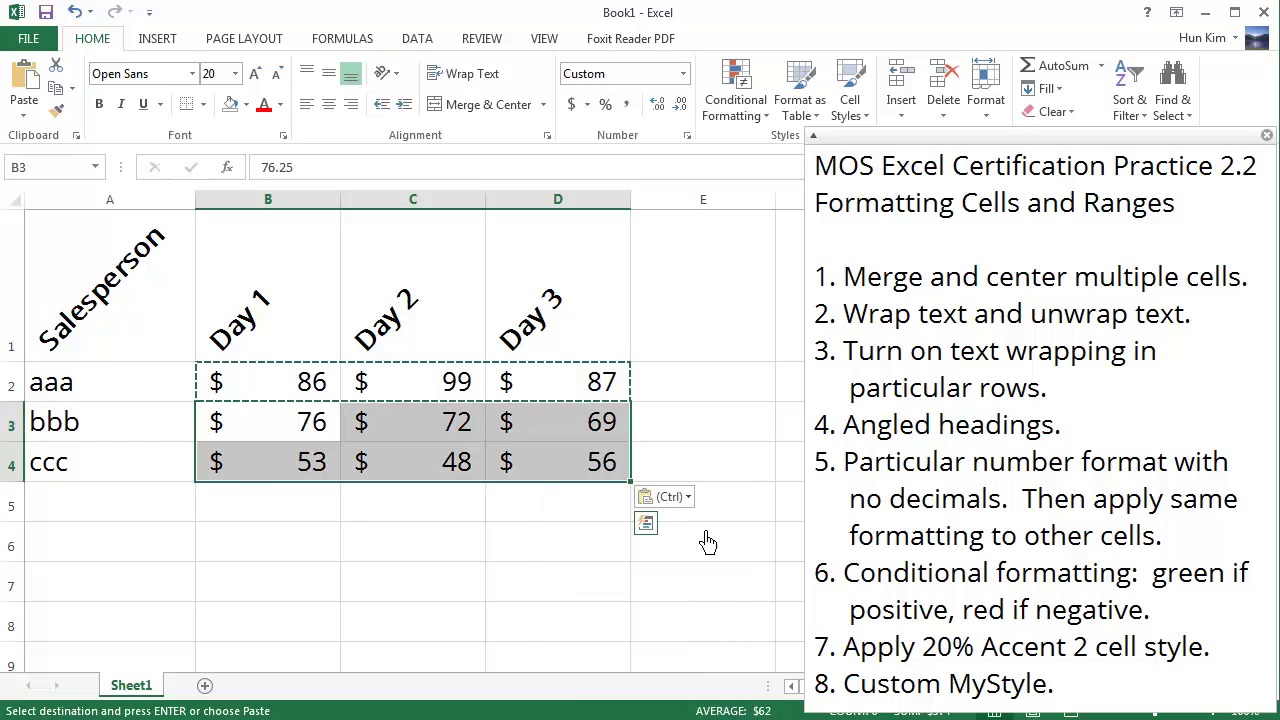
click(545, 560)
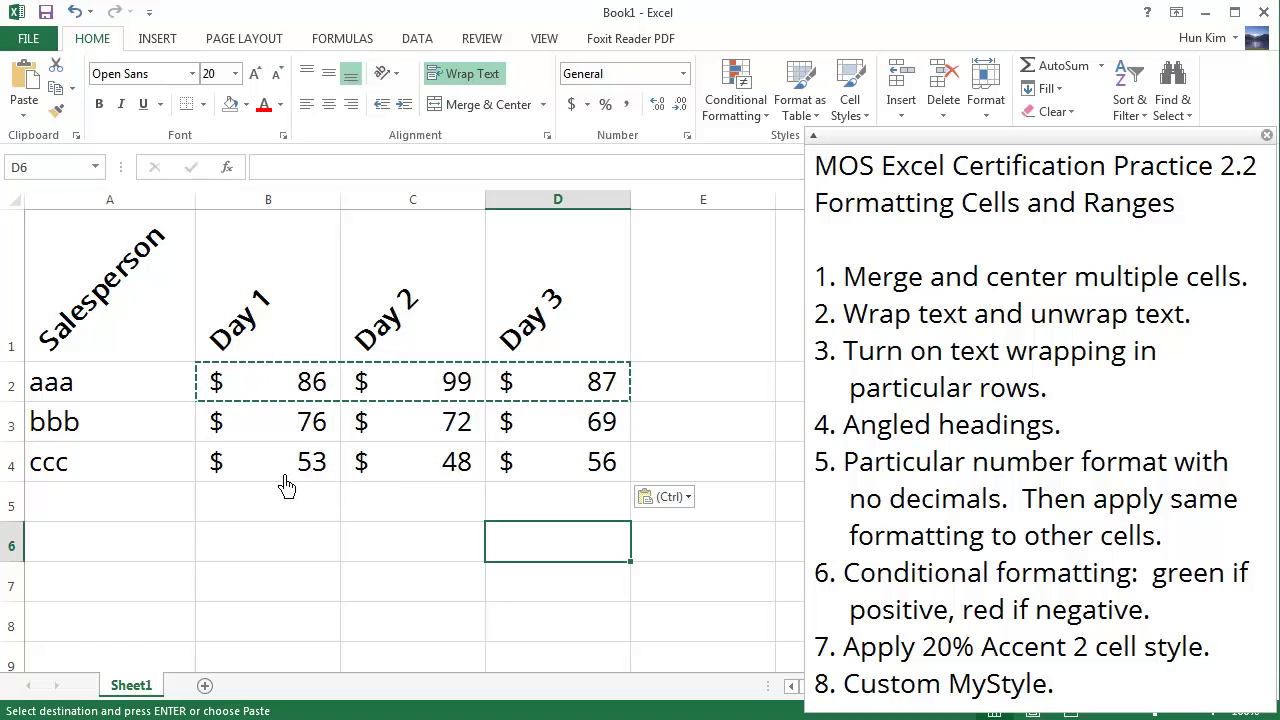
- Show two decimal places for all Day 1 to Day 3 values in B2:D4
drag(290, 478, 594, 385)
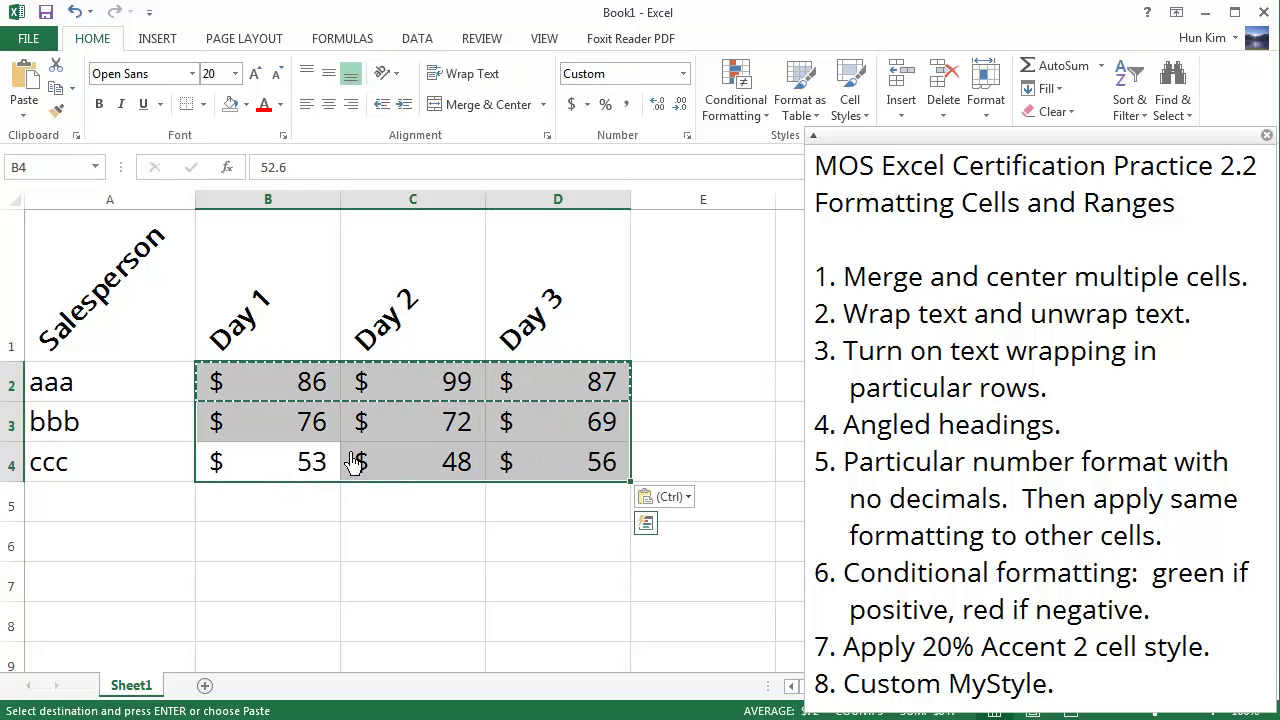
click(672, 114)
click(672, 114)
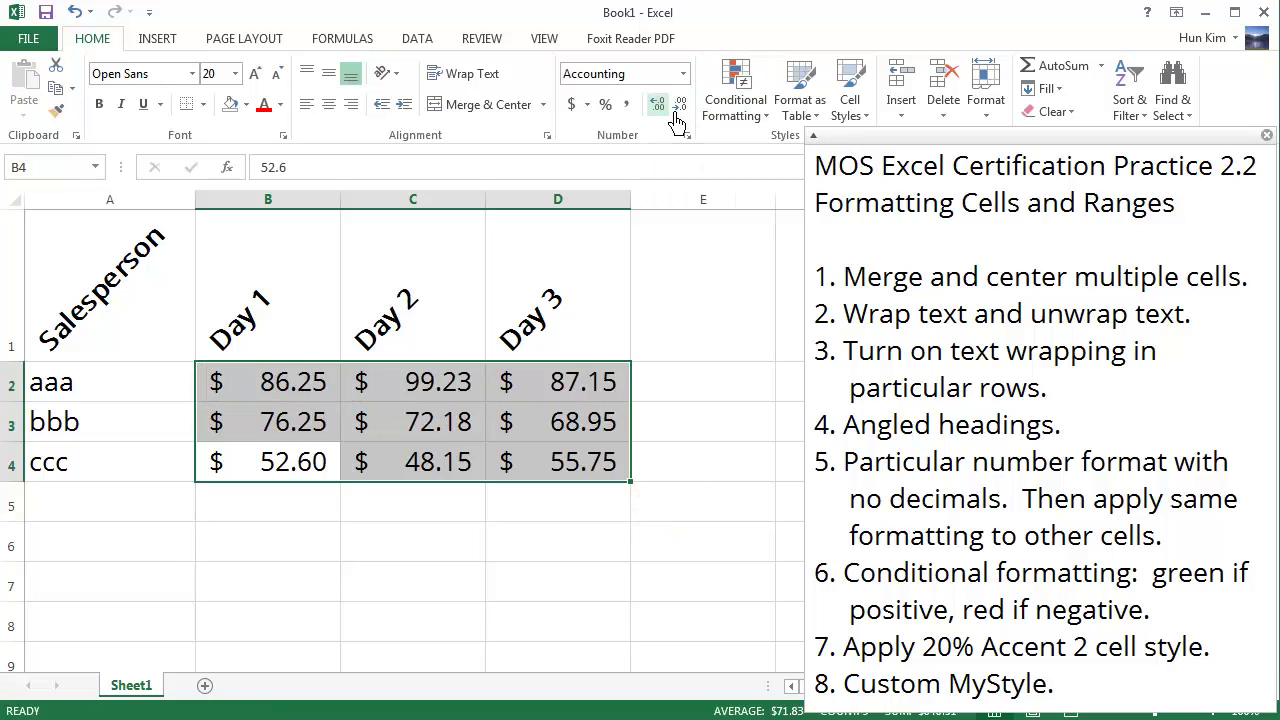